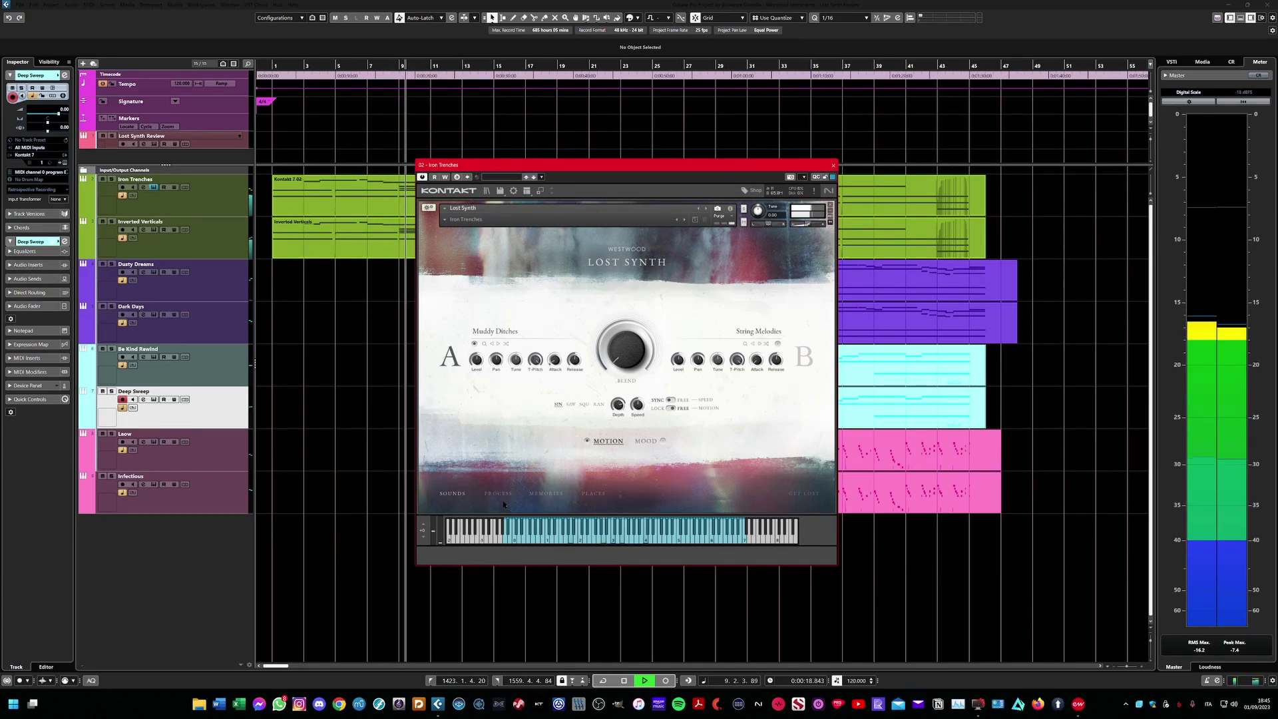
Look through the Process and Memories pages of the Iron Trenches instrument and close its window.
{"action": "left_click", "coordinate": [504, 498]}
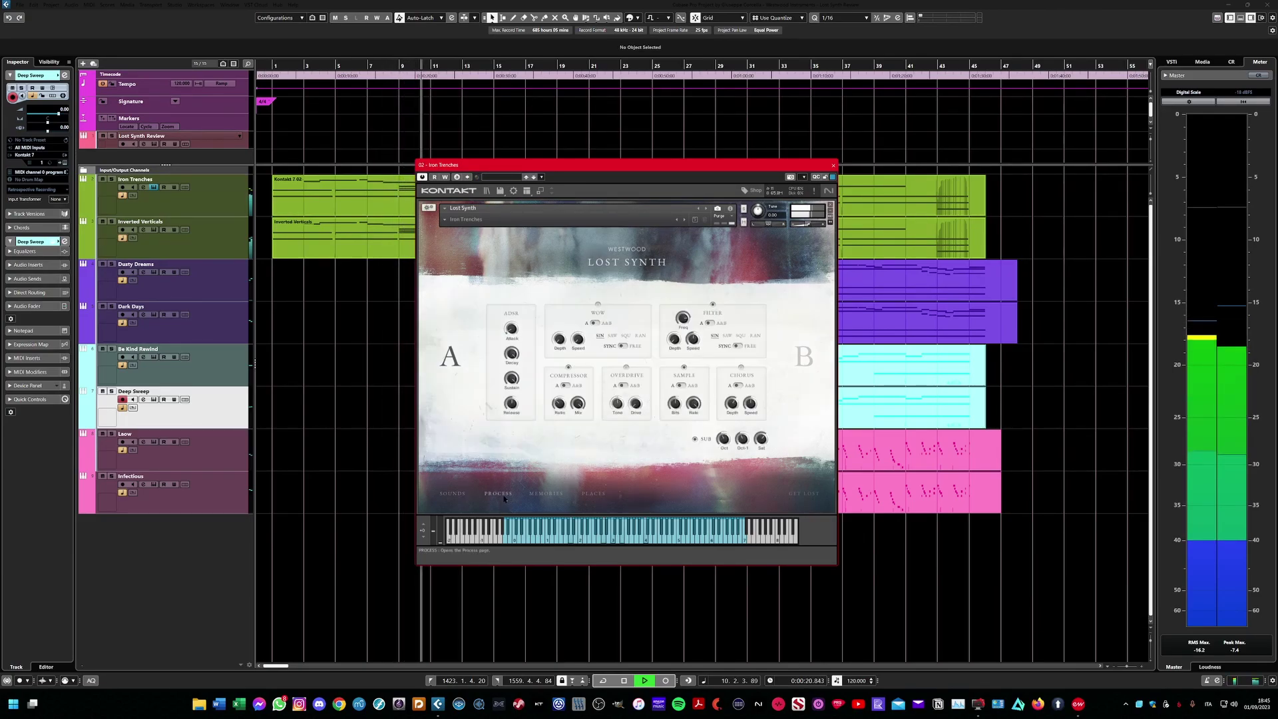
{"action": "left_click", "coordinate": [558, 498]}
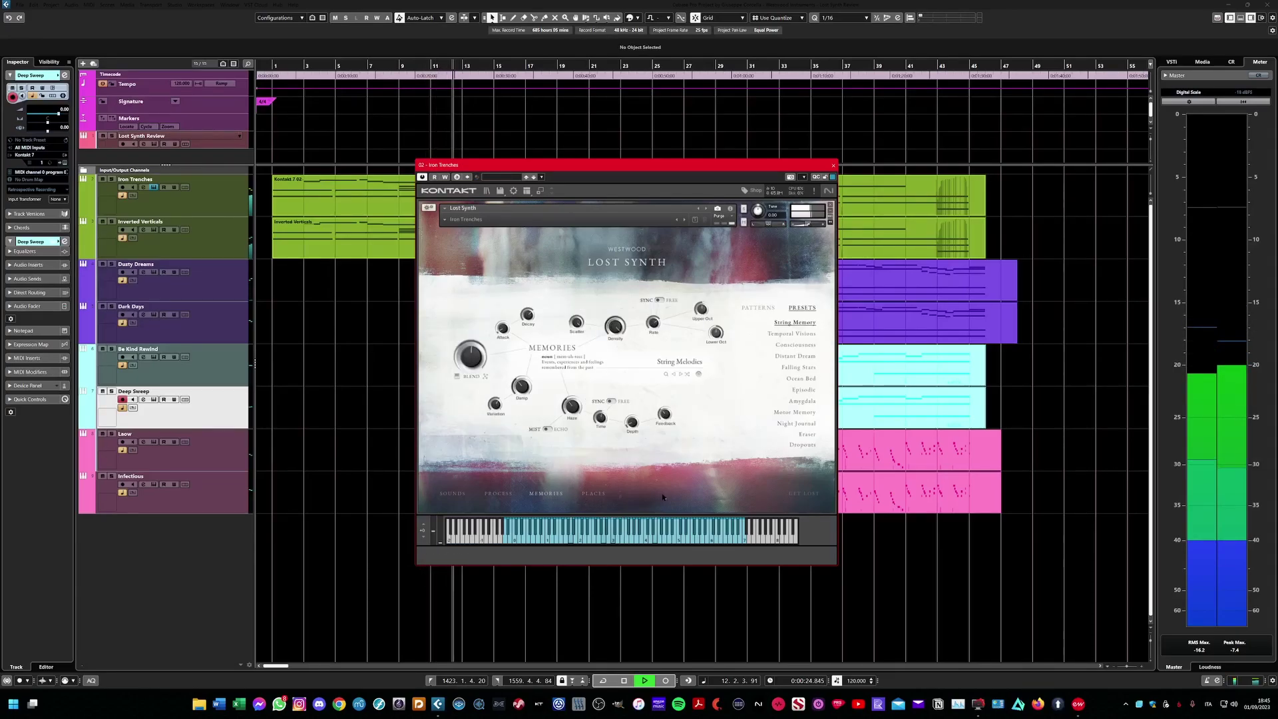
{"action": "left_click", "coordinate": [833, 164]}
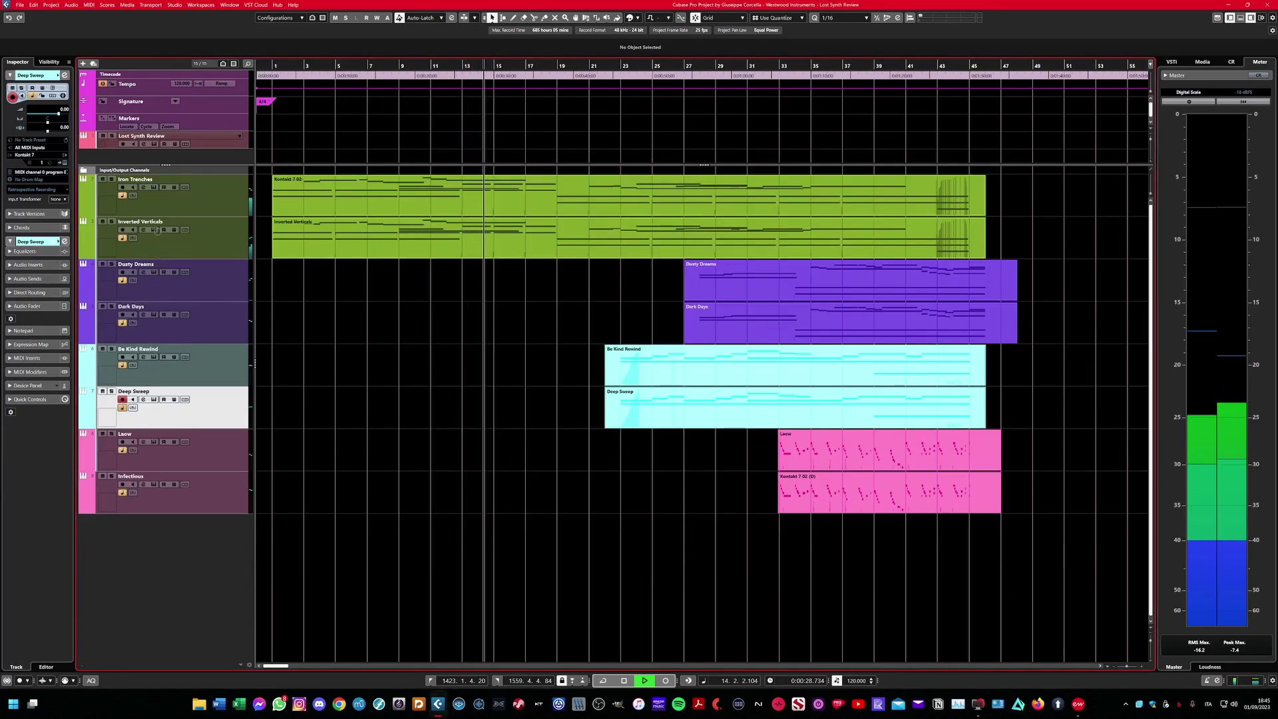
Open the Inverted Verticals track's instrument, view its Memories and Places pages, and close it.
{"action": "left_click", "coordinate": [154, 229]}
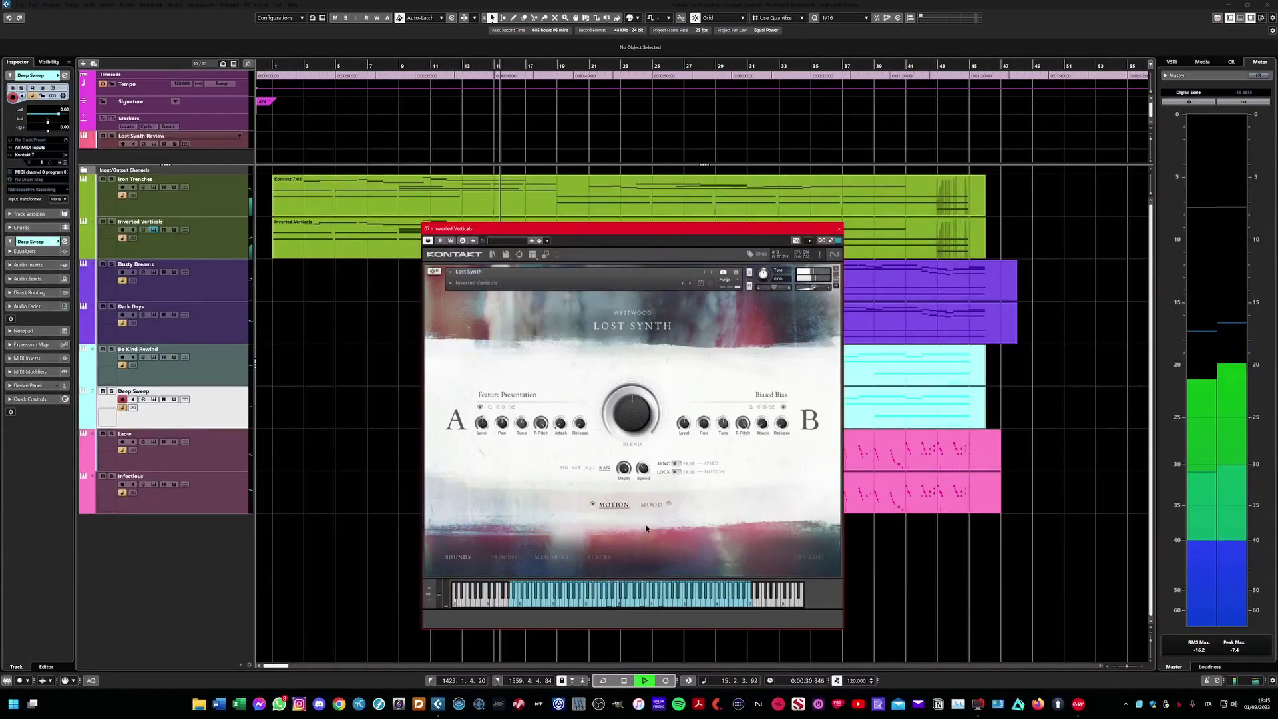
{"action": "left_click", "coordinate": [552, 556]}
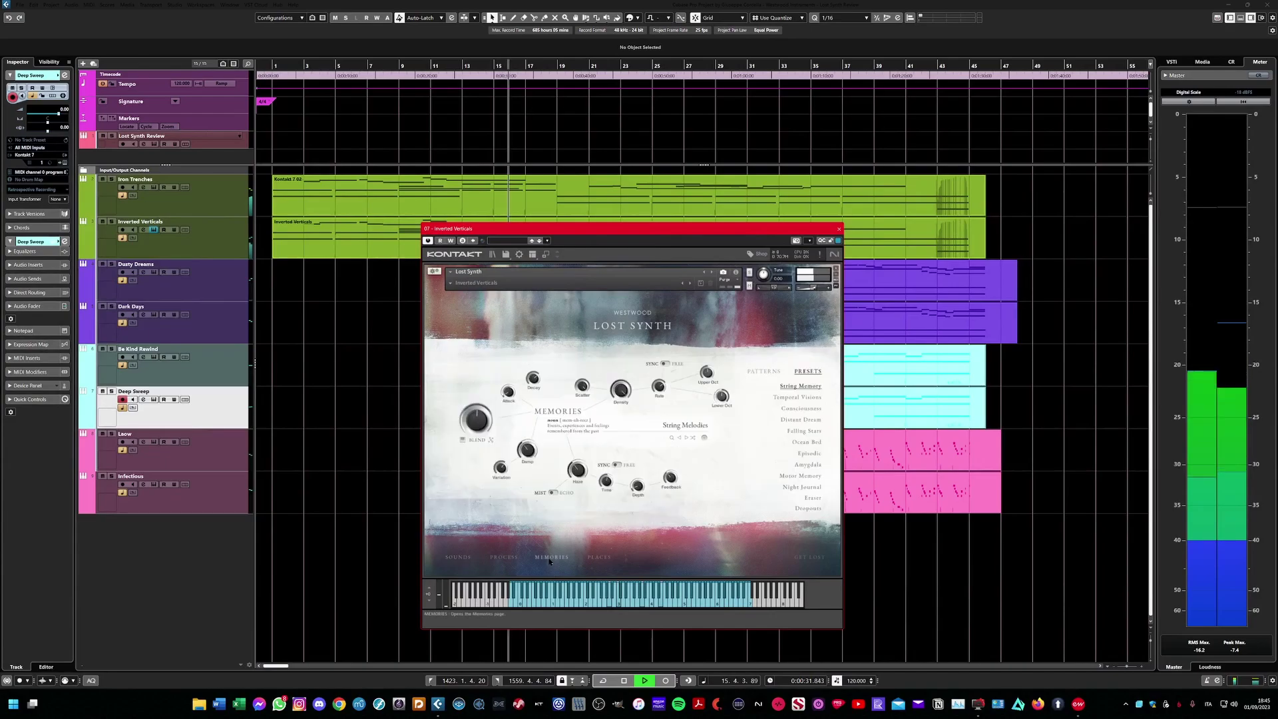
{"action": "left_click", "coordinate": [599, 558]}
{"action": "key", "text": "Escape"}
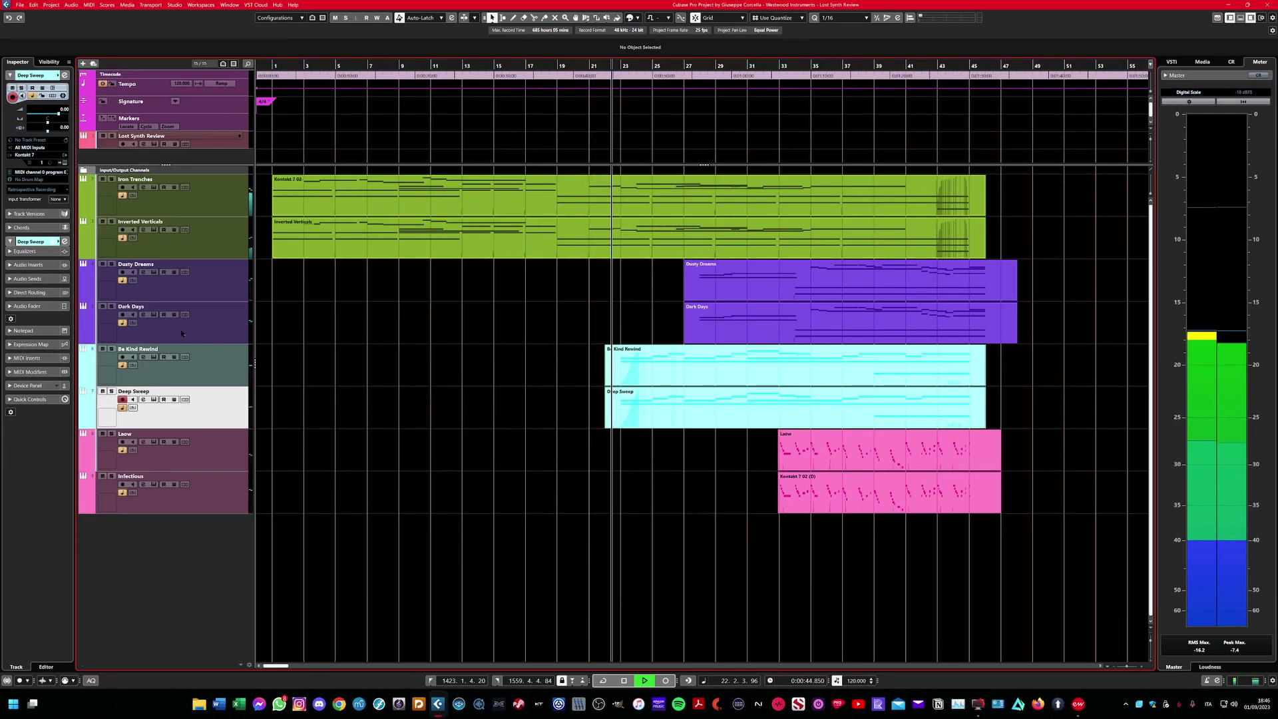
View the instruments on the Be Kind Rewind and Deep Sweep tracks, closing each one after inspecting its pages.
{"action": "left_click", "coordinate": [154, 357]}
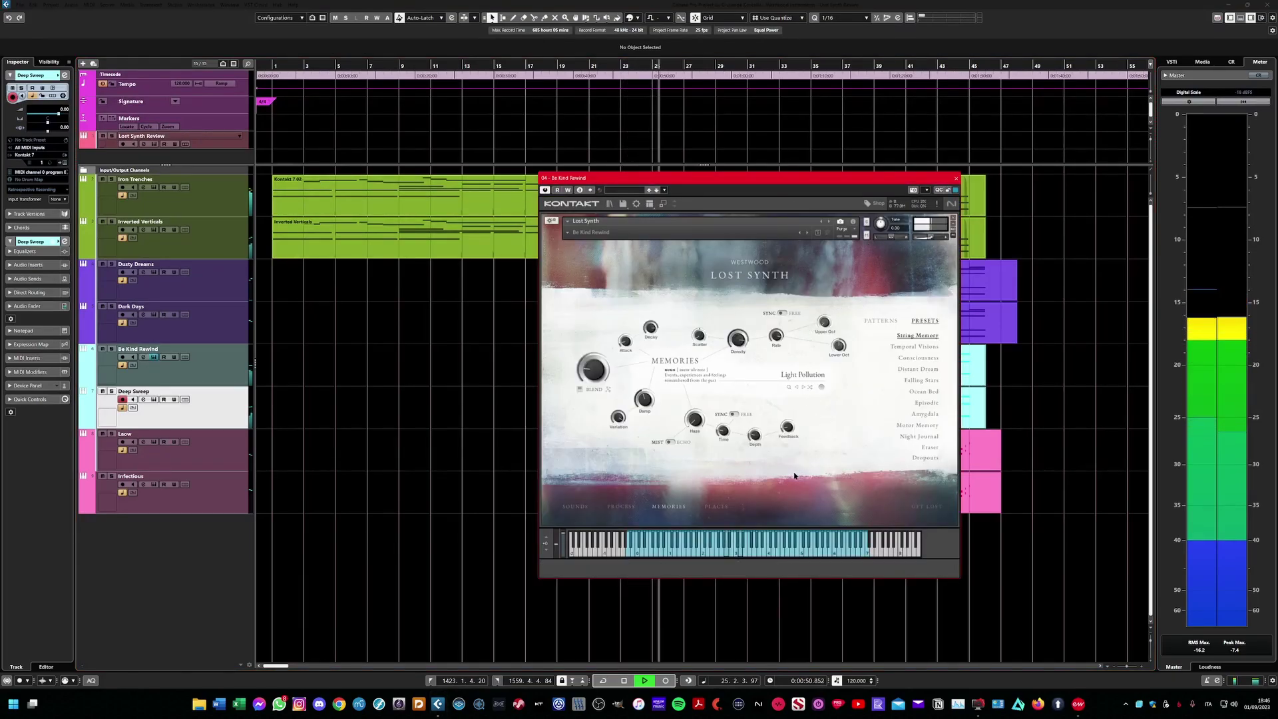
{"action": "left_click", "coordinate": [618, 507]}
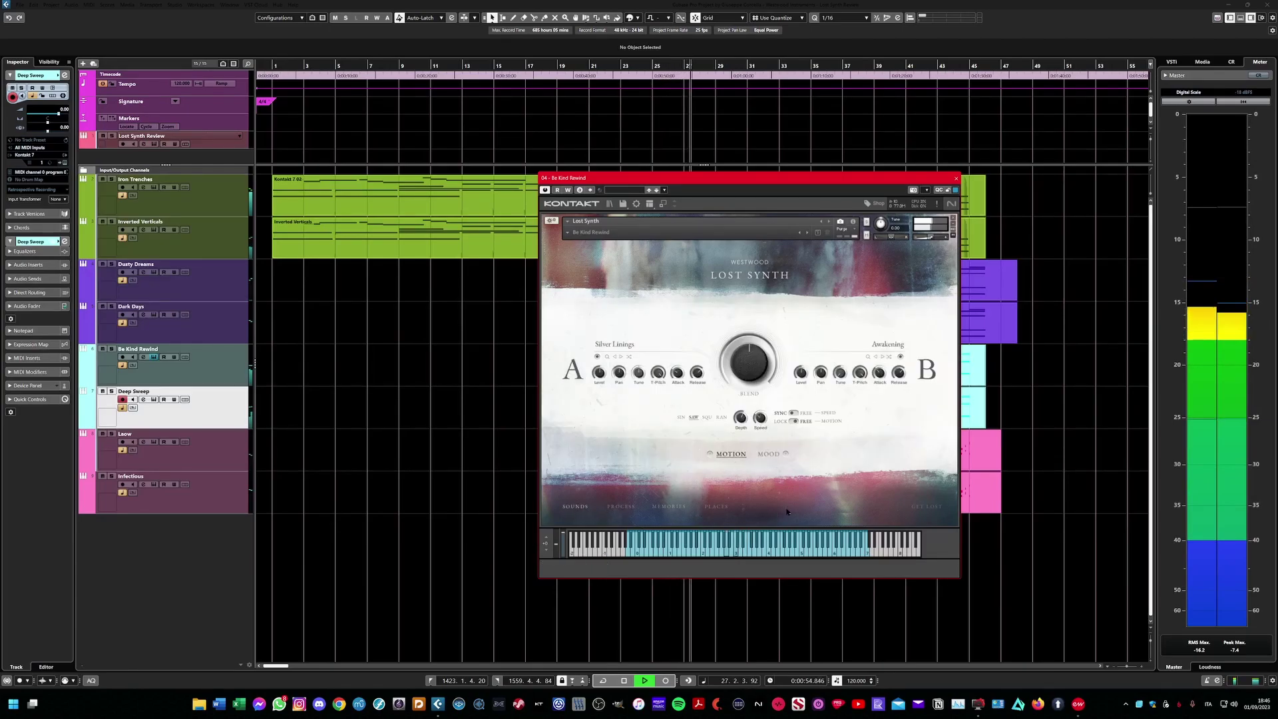
{"action": "left_click", "coordinate": [957, 178]}
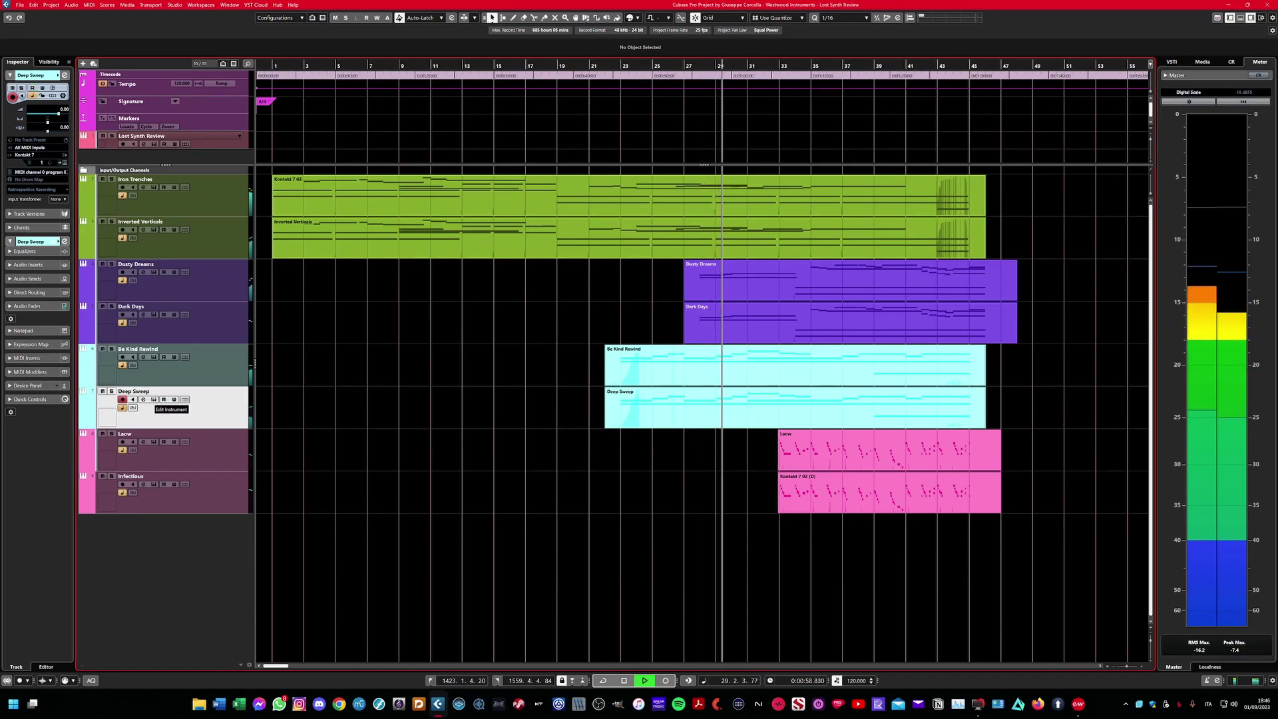
{"action": "left_click", "coordinate": [154, 399]}
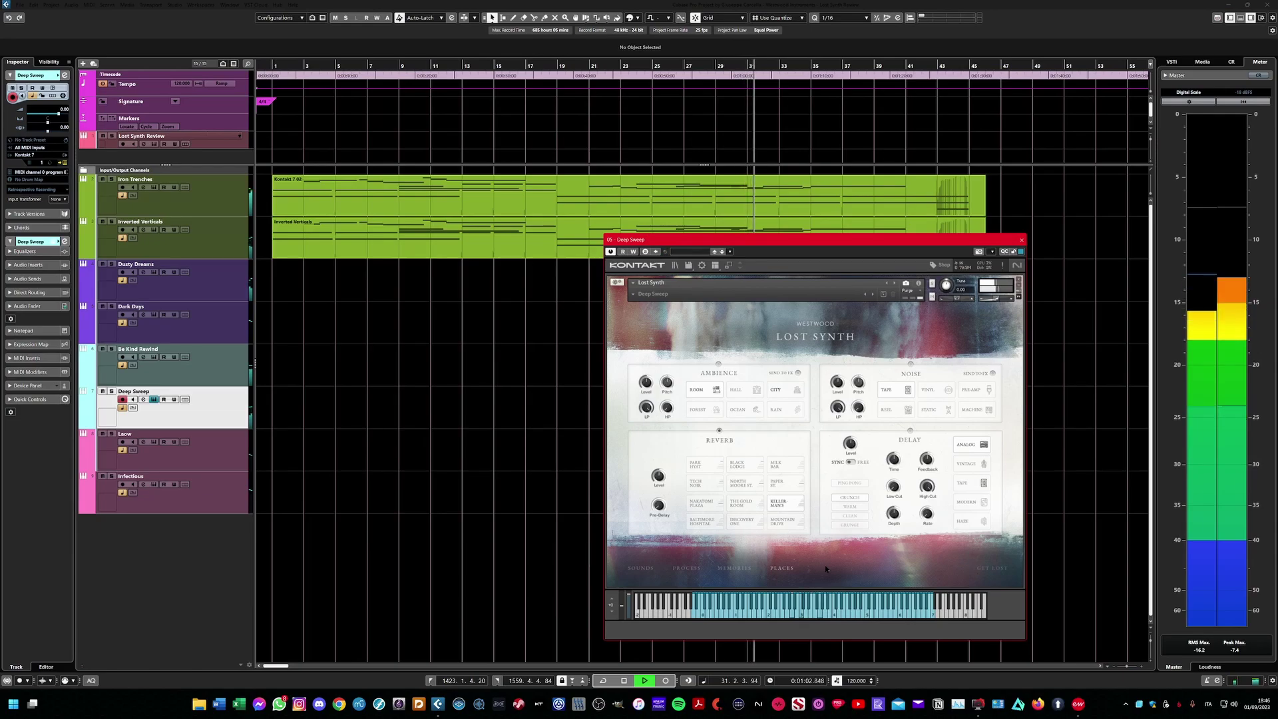
{"action": "left_click", "coordinate": [154, 400]}
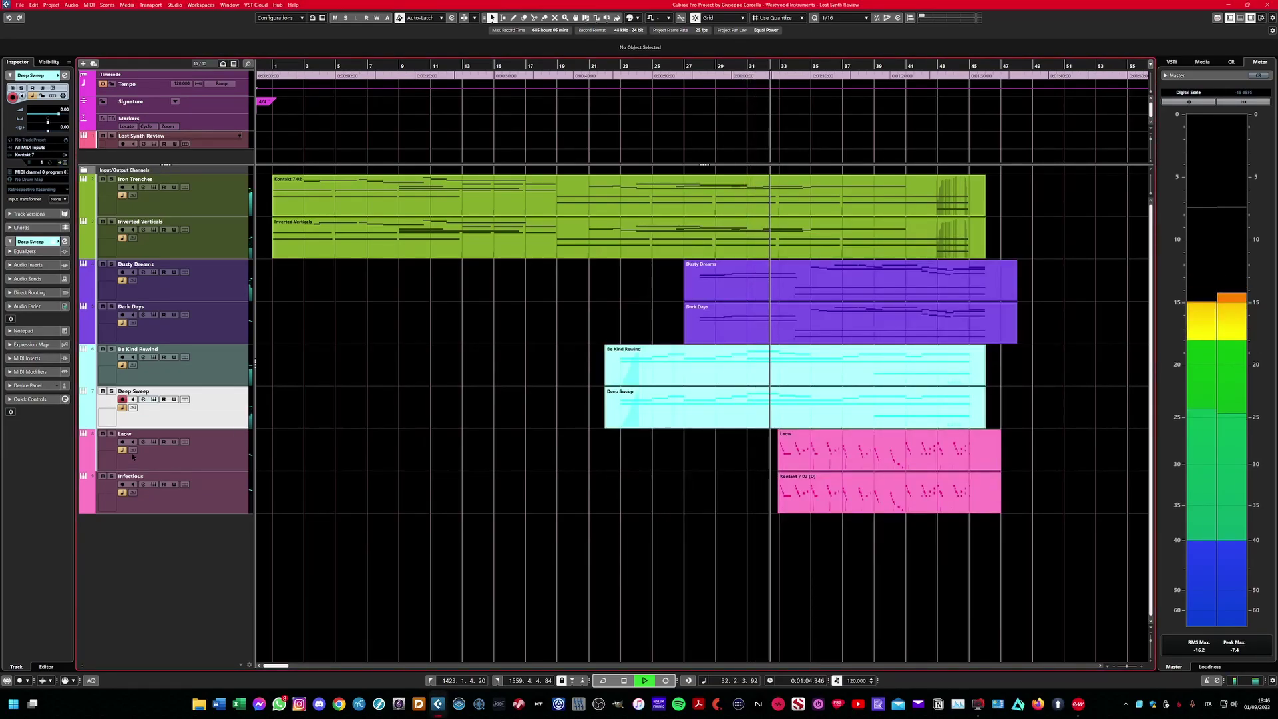
Show the instruments of the Laow and Infectious tracks and close the plug-in window.
{"action": "left_click", "coordinate": [154, 442]}
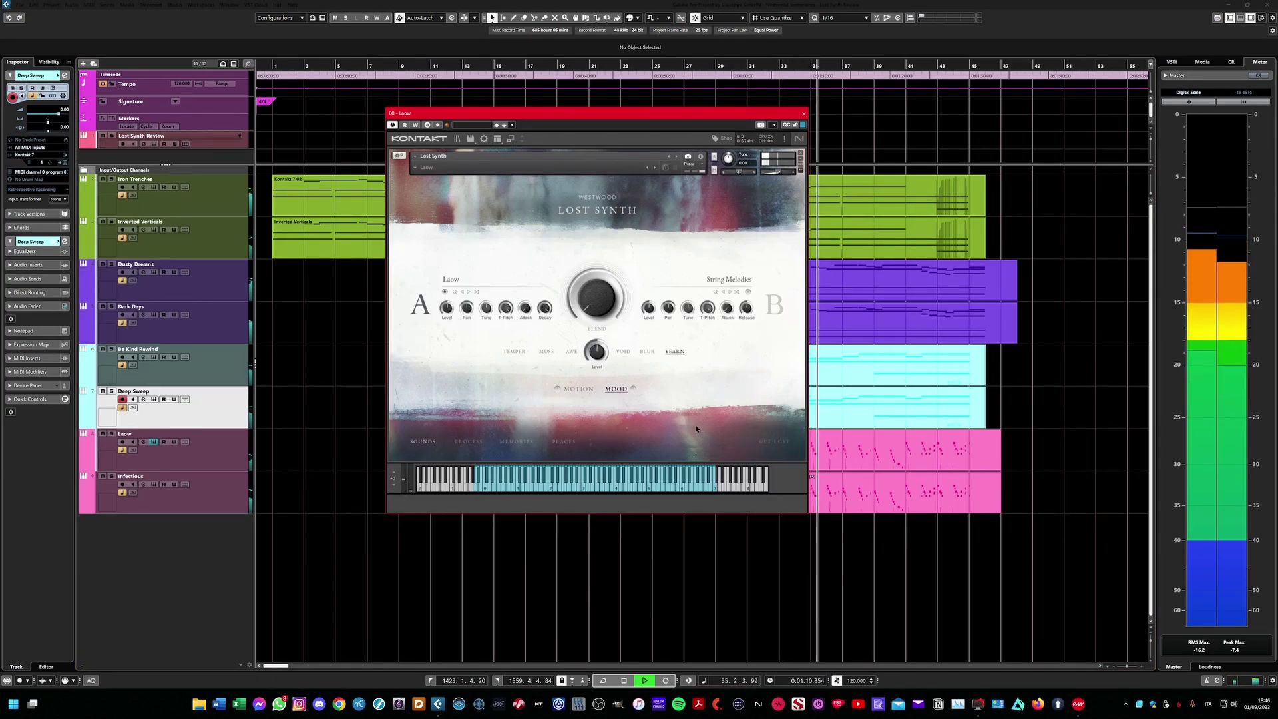
{"action": "left_click", "coordinate": [154, 484]}
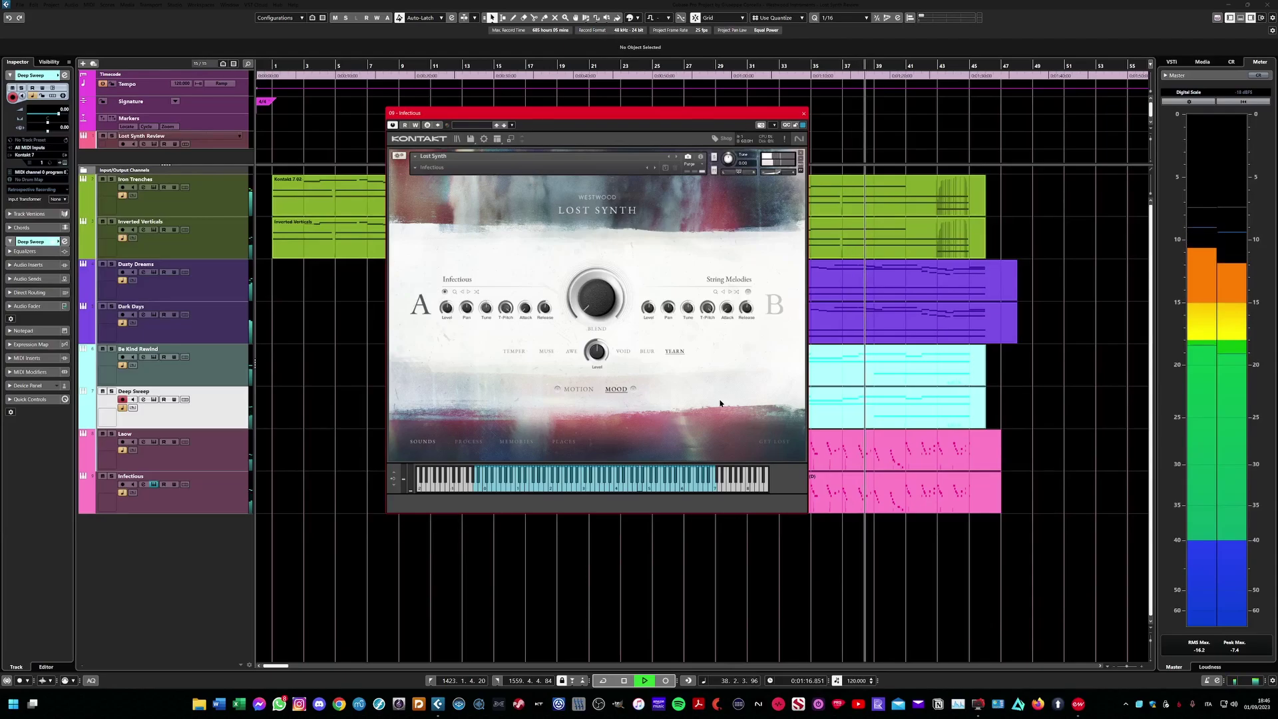
{"action": "left_click", "coordinate": [804, 113]}
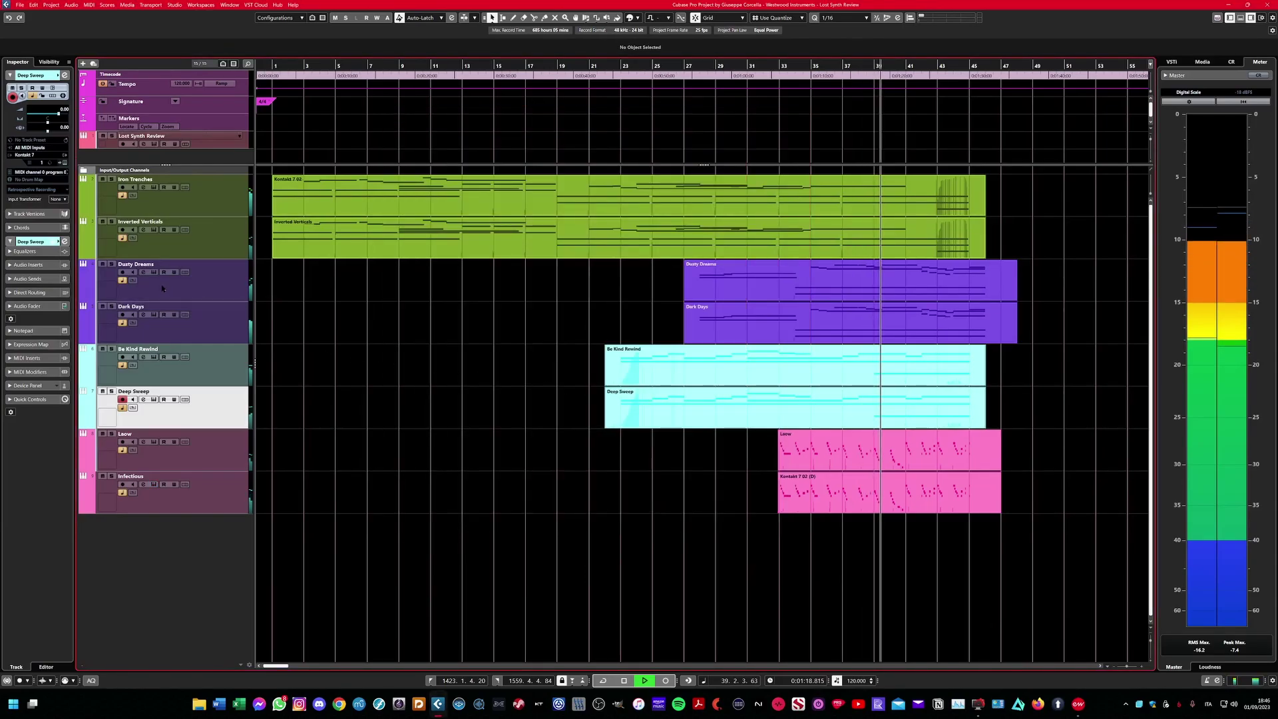
Select the Dusty Dreams track, view its instrument and the one on Dark Days, closing both.
{"action": "left_click", "coordinate": [200, 289]}
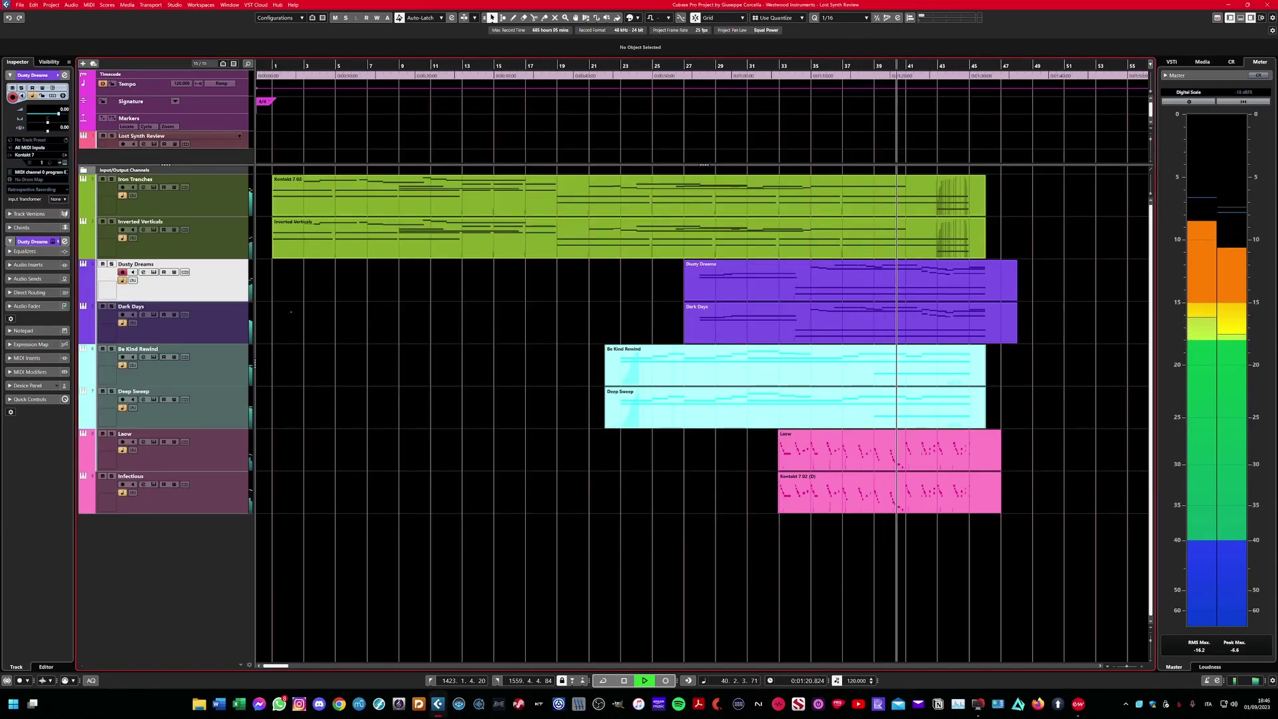
{"action": "left_click", "coordinate": [154, 271]}
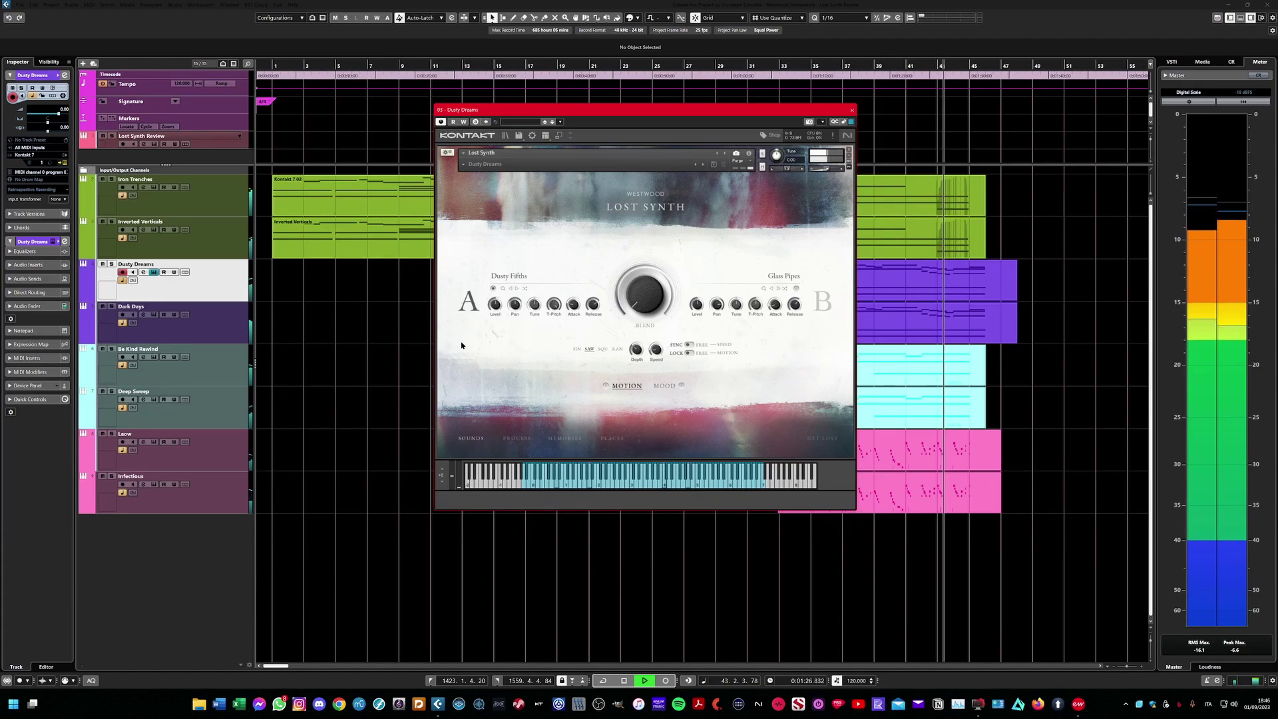
{"action": "left_click", "coordinate": [154, 271]}
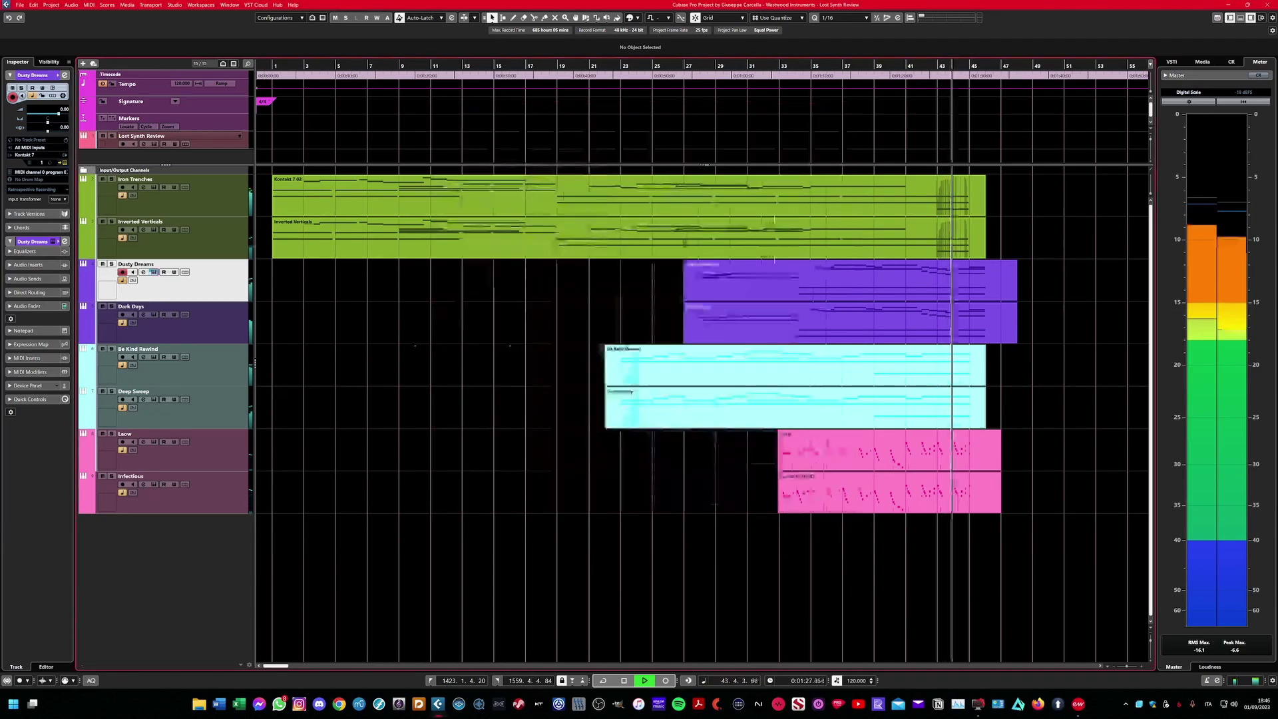
{"action": "left_click", "coordinate": [153, 314]}
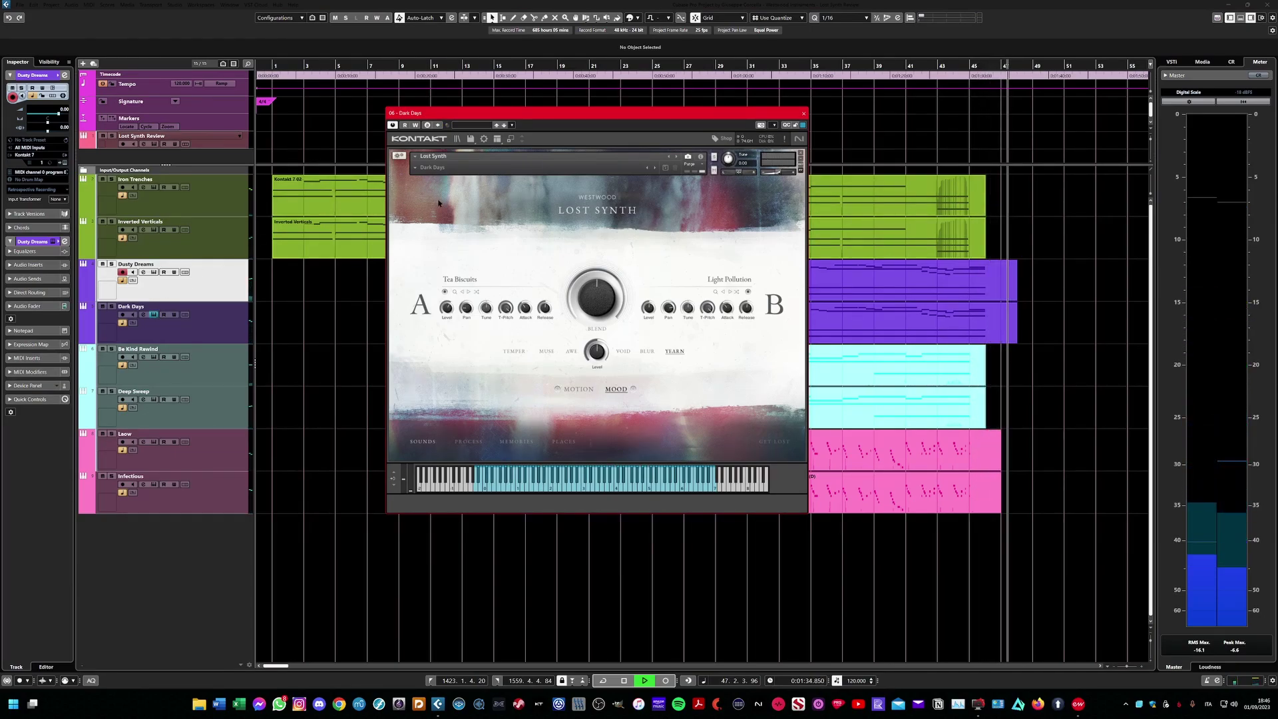
{"action": "key", "text": "ctrl+w"}
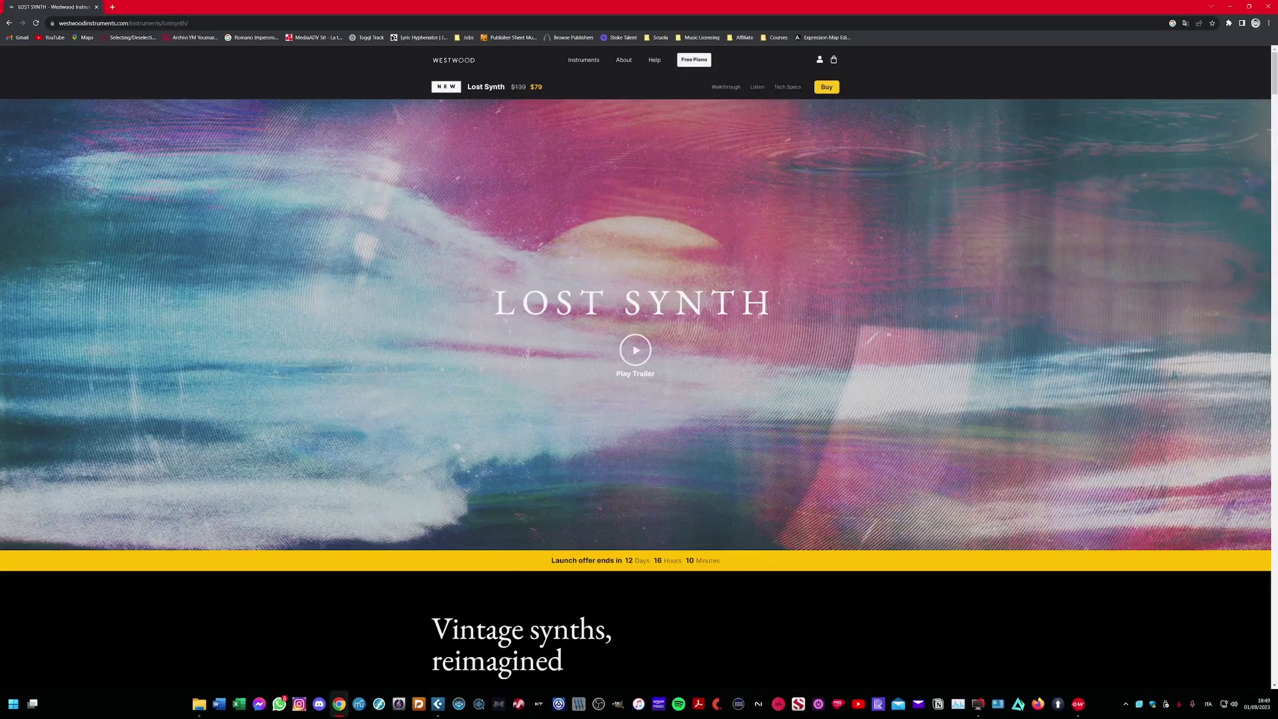
Review the Lost Synth product page in the browser, from the description and highlights to the tech specs.
{"action": "scroll", "coordinate": [636, 380], "scroll_direction": "down", "scroll_amount": 7}
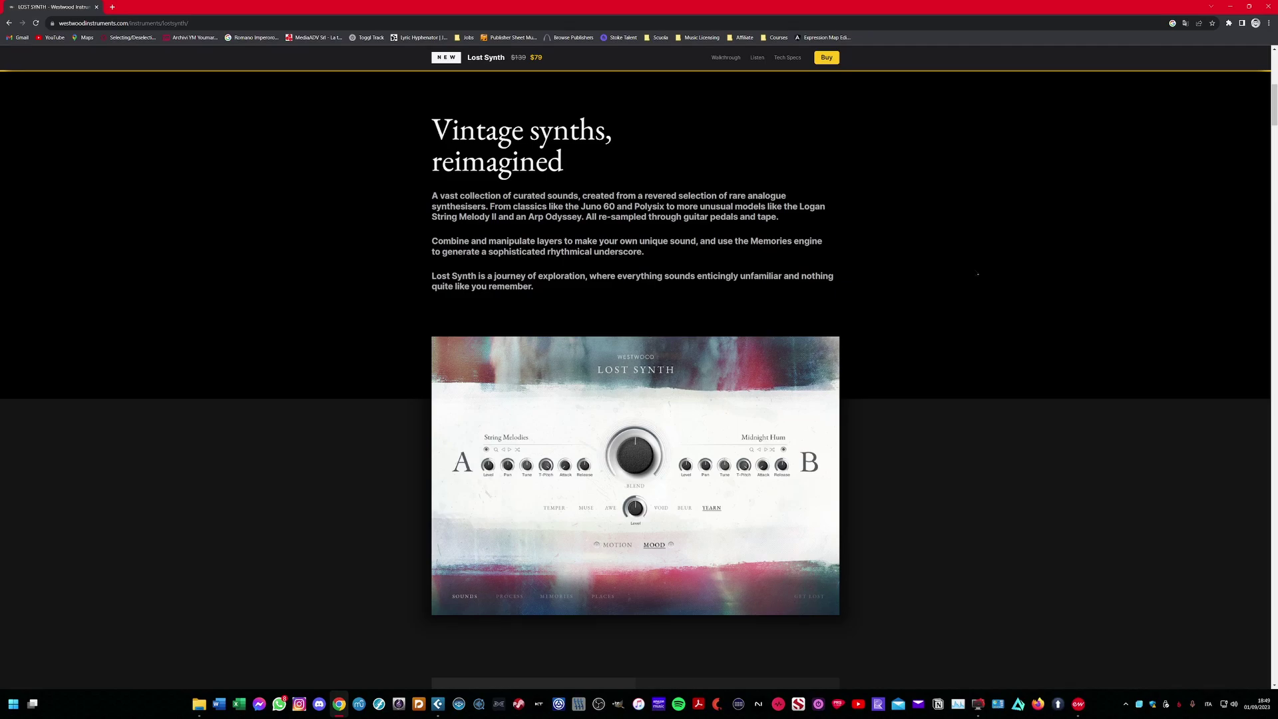
{"action": "scroll", "coordinate": [978, 274], "scroll_direction": "down", "scroll_amount": 6}
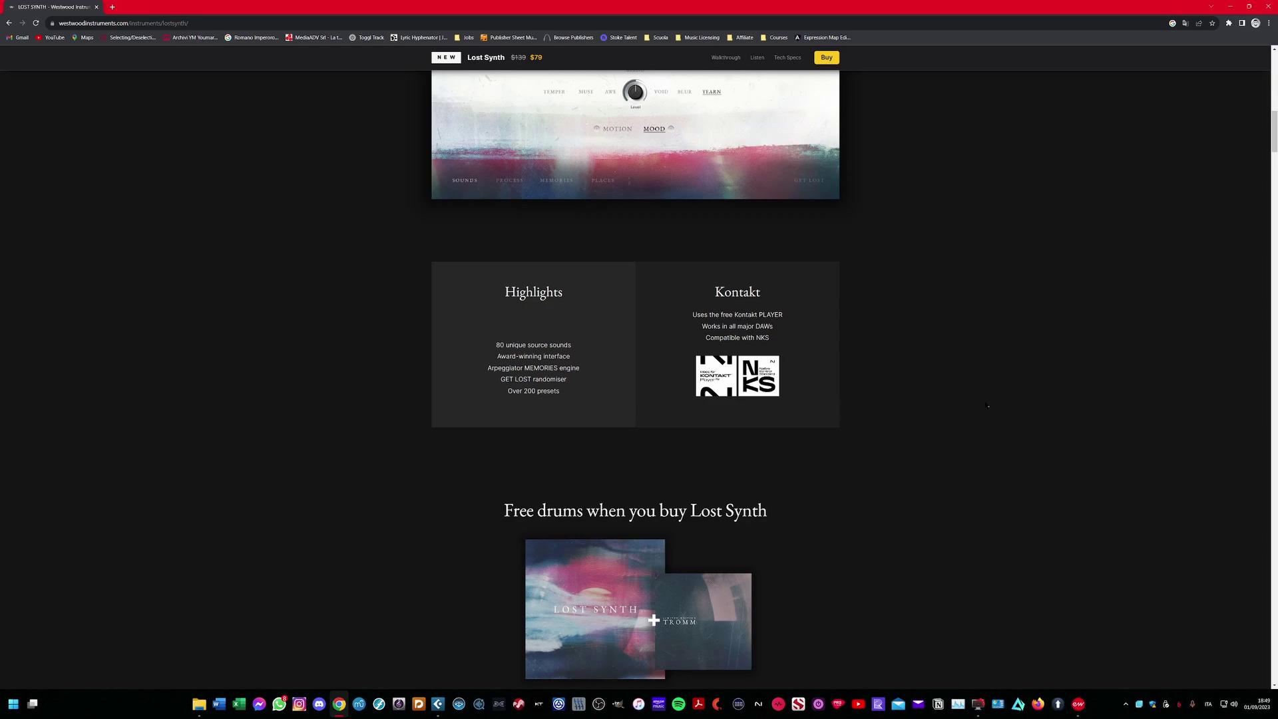
{"action": "key", "text": "Home"}
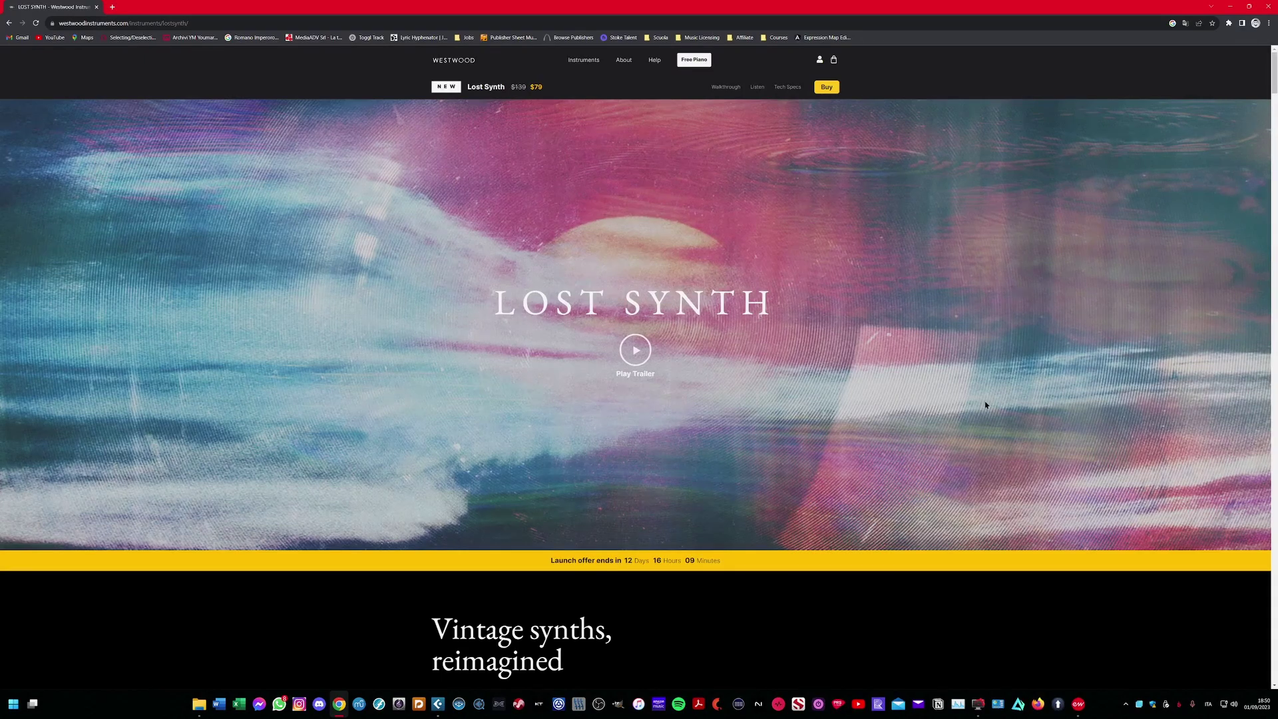
{"action": "key", "text": "End"}
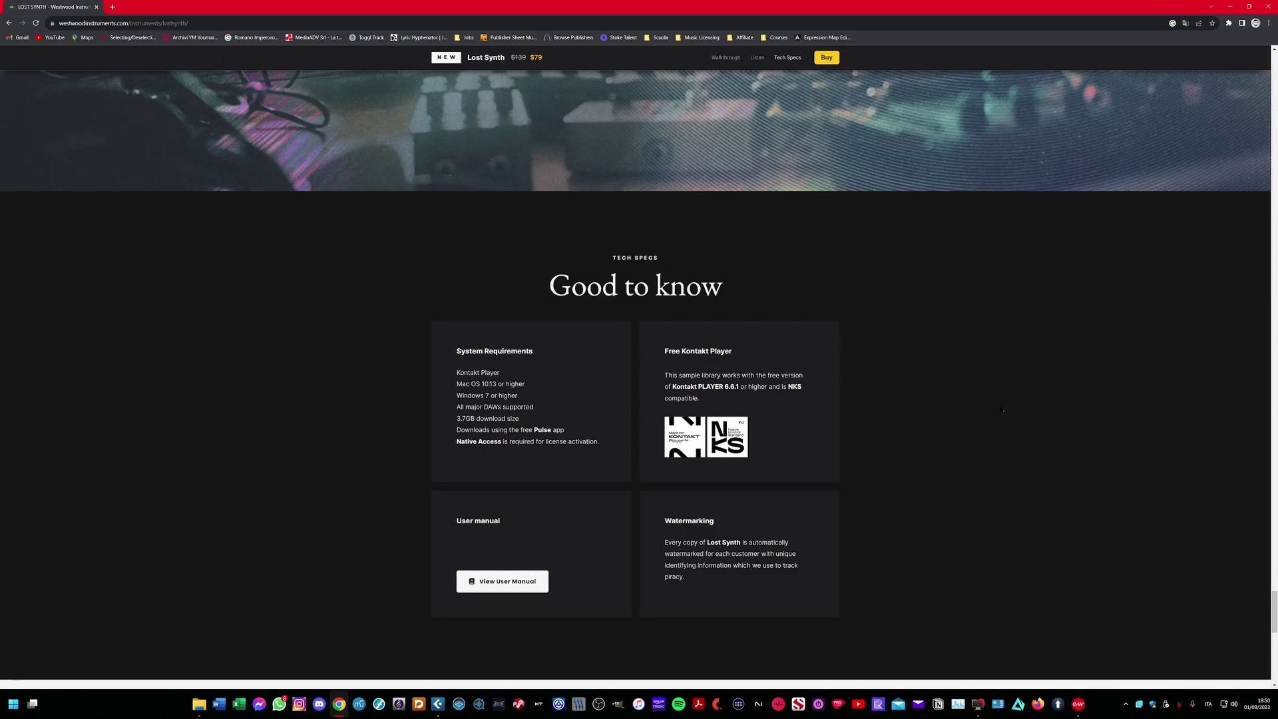
{"action": "scroll", "coordinate": [1002, 410], "scroll_direction": "up", "scroll_amount": 8}
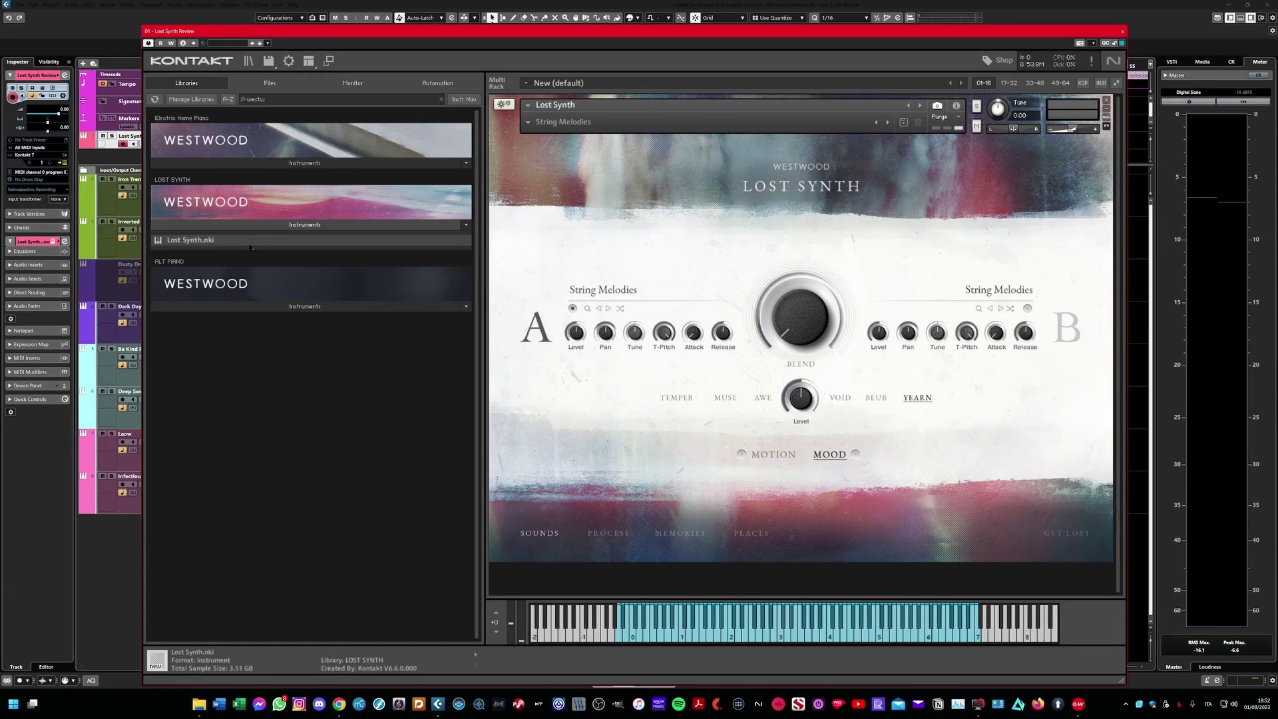
From the Dusk category, load the Jessica Six sound into side A and Sub Marine into side B.
{"action": "left_click", "coordinate": [620, 308]}
{"action": "left_click", "coordinate": [587, 309]}
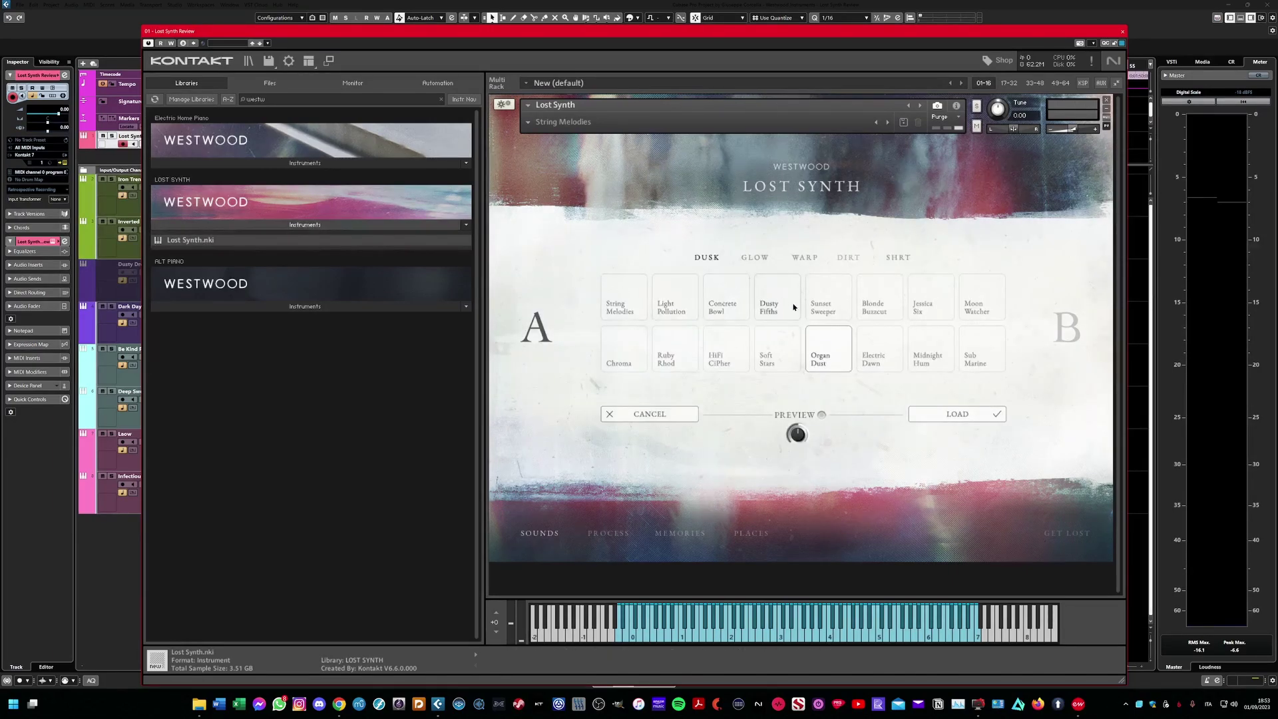
{"action": "left_click", "coordinate": [931, 303]}
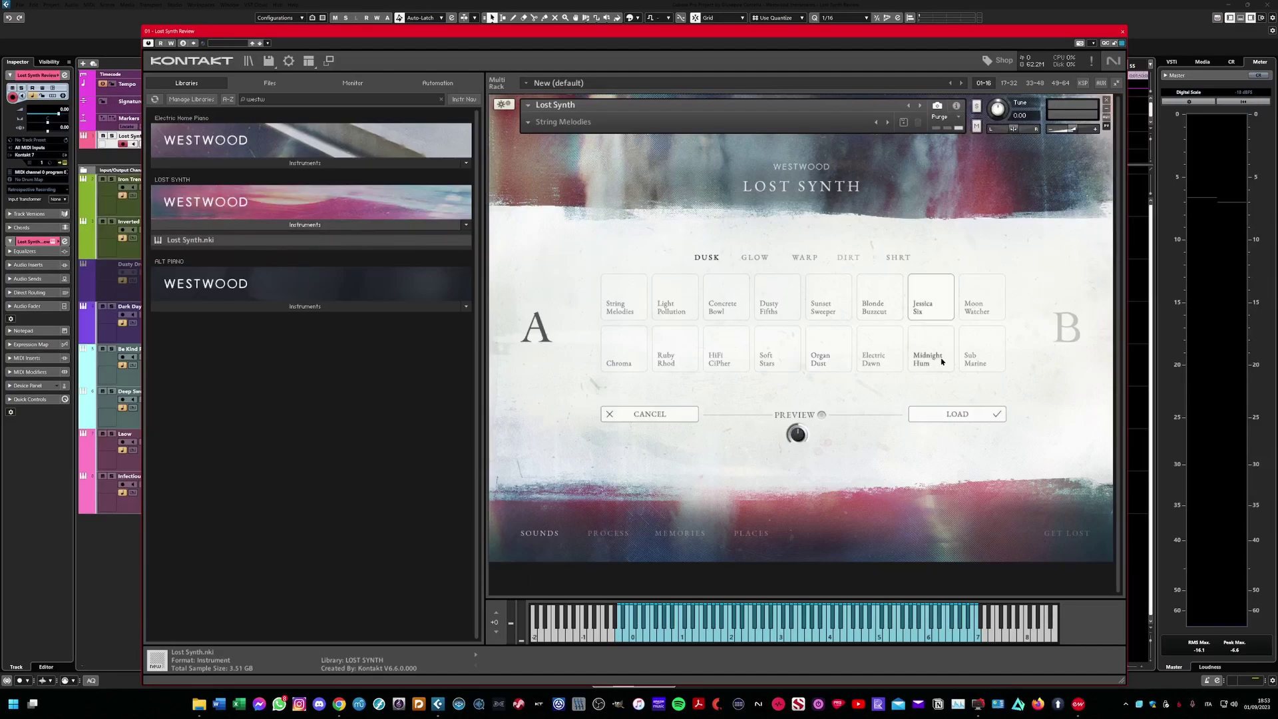
{"action": "left_click", "coordinate": [949, 412]}
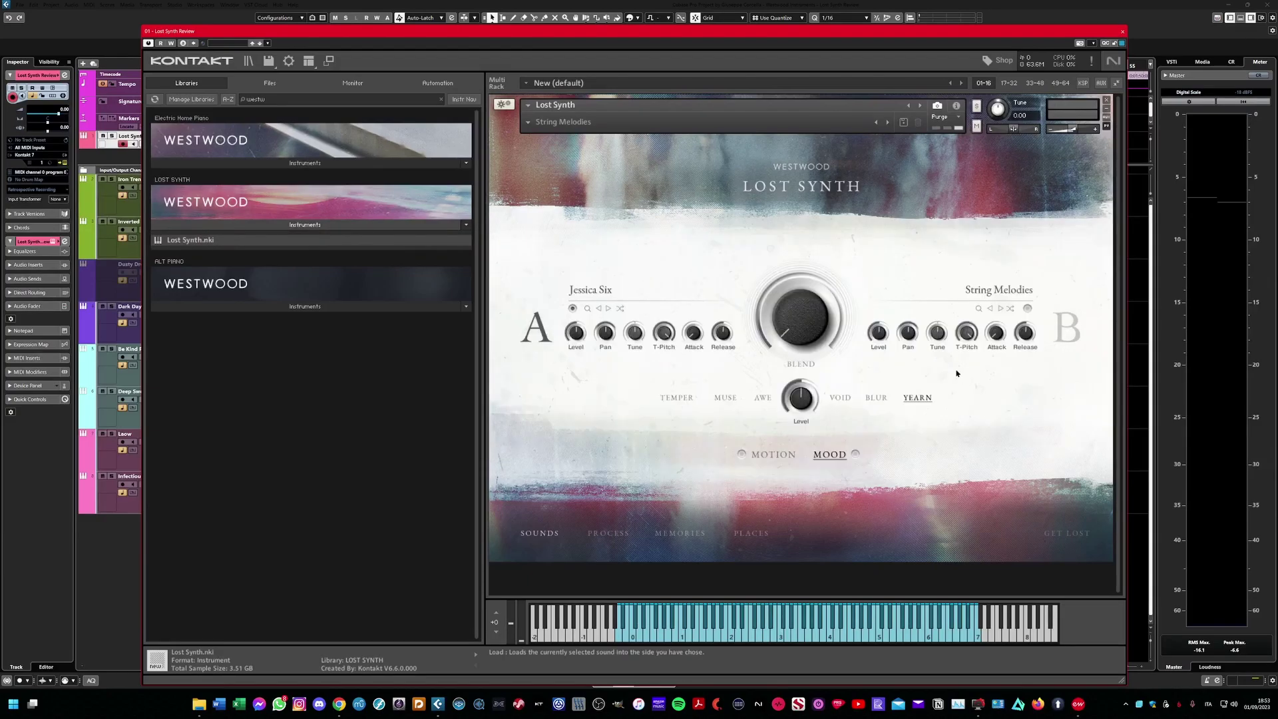
{"action": "left_click", "coordinate": [978, 287]}
{"action": "left_click", "coordinate": [964, 357]}
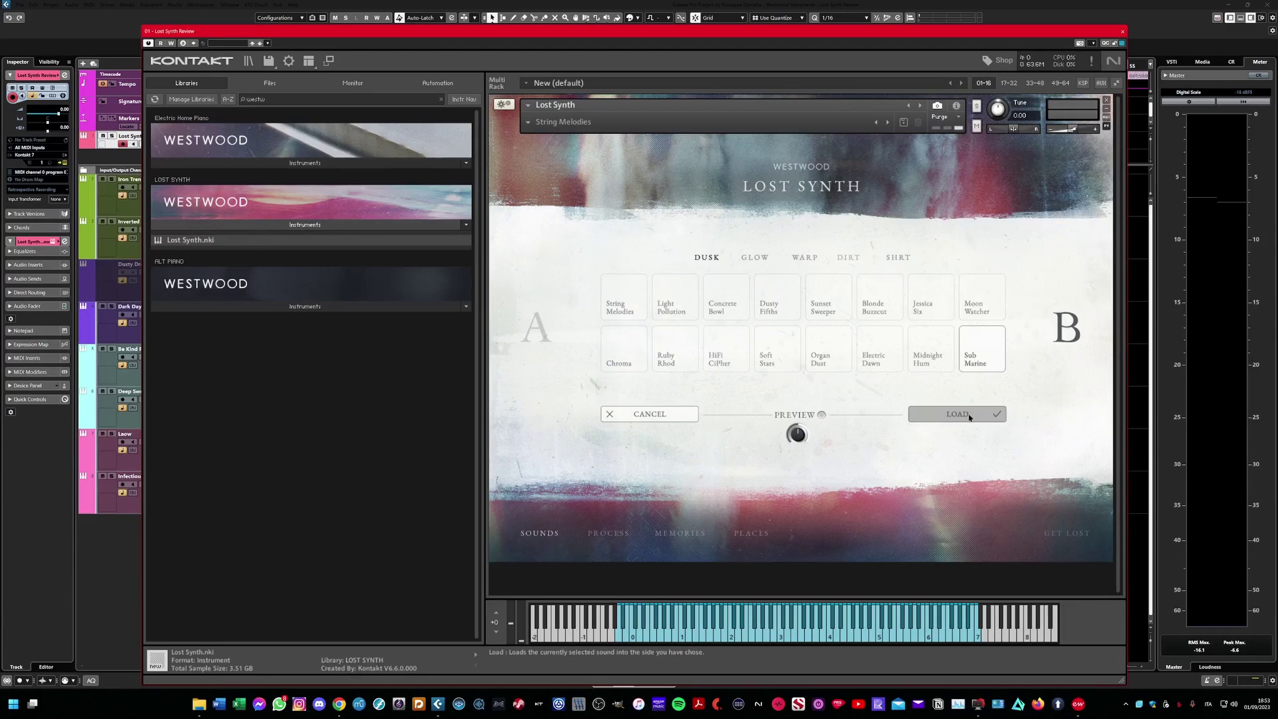
{"action": "left_click", "coordinate": [959, 413]}
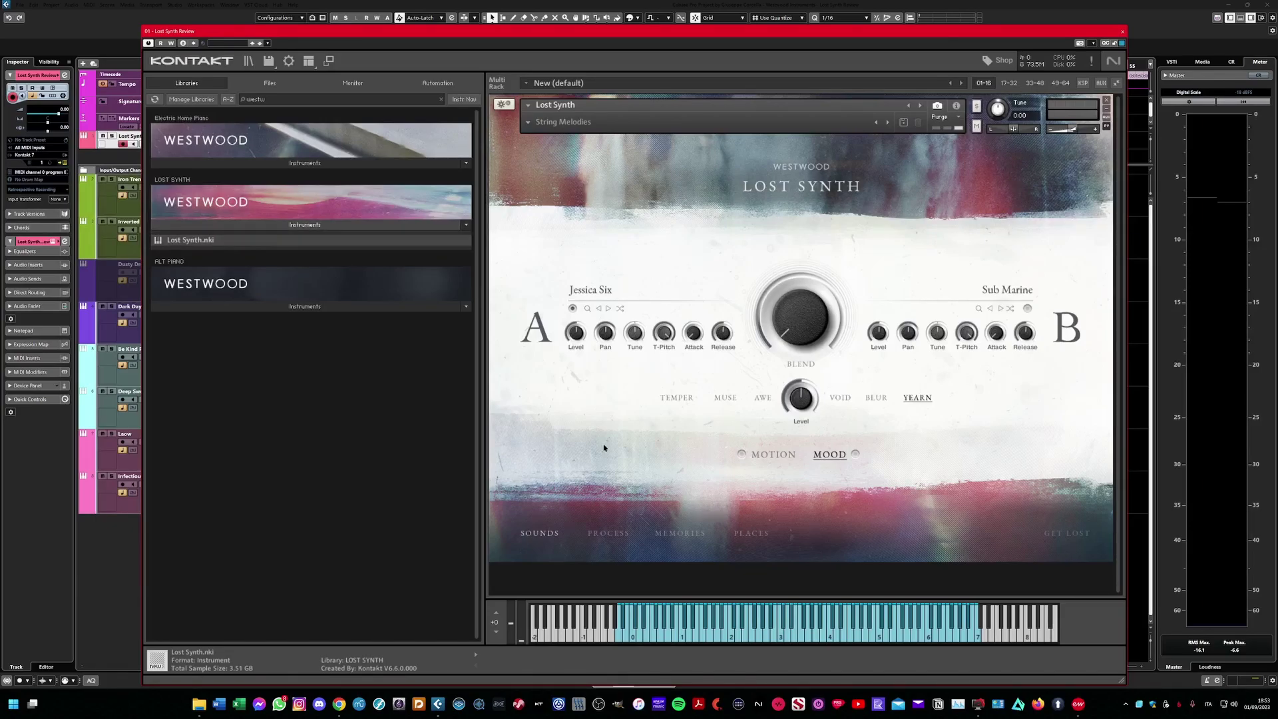
Switch side A off and back on, and load random sounds into it until Golden Hour is chosen.
{"action": "left_click", "coordinate": [572, 309]}
{"action": "left_click", "coordinate": [572, 308]}
{"action": "left_click", "coordinate": [621, 308]}
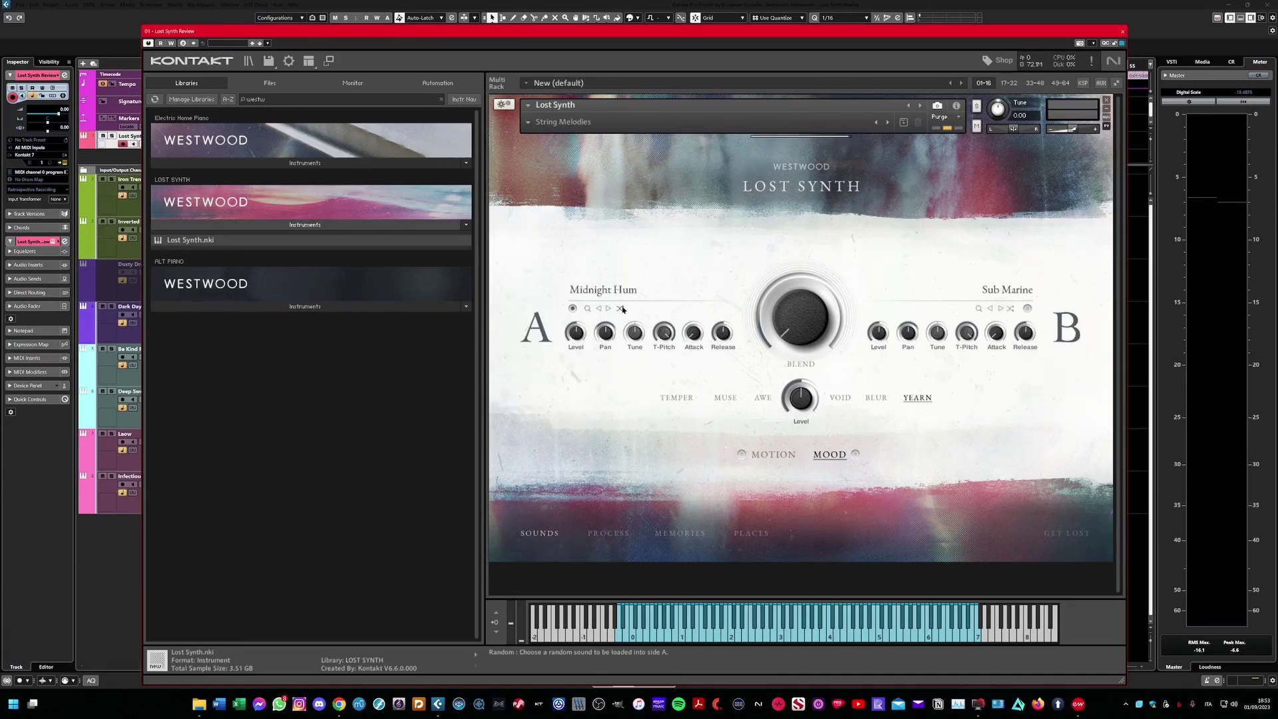
{"action": "left_click", "coordinate": [621, 308]}
{"action": "left_click", "coordinate": [620, 308]}
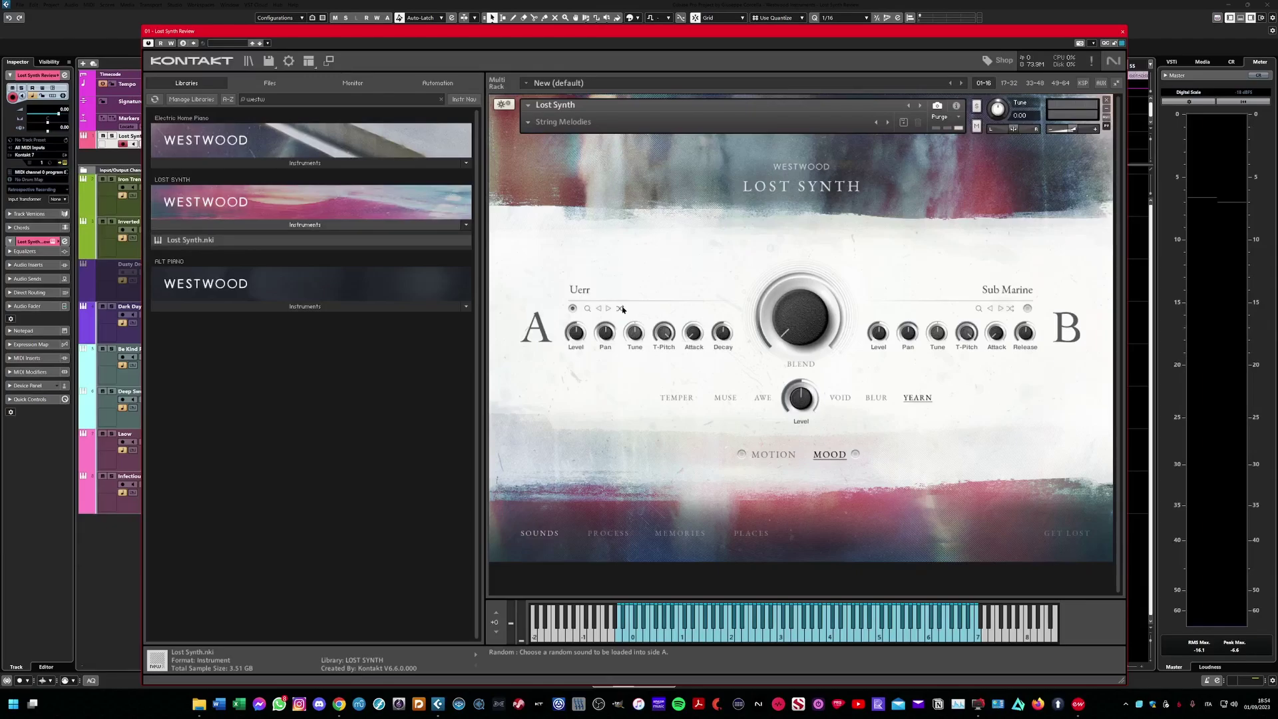
{"action": "left_click", "coordinate": [620, 309]}
Try shifting the Blend control from side A toward side B and return it fully to side A.
{"action": "left_click_drag", "start_coordinate": [797, 335], "coordinate": [779, 311]}
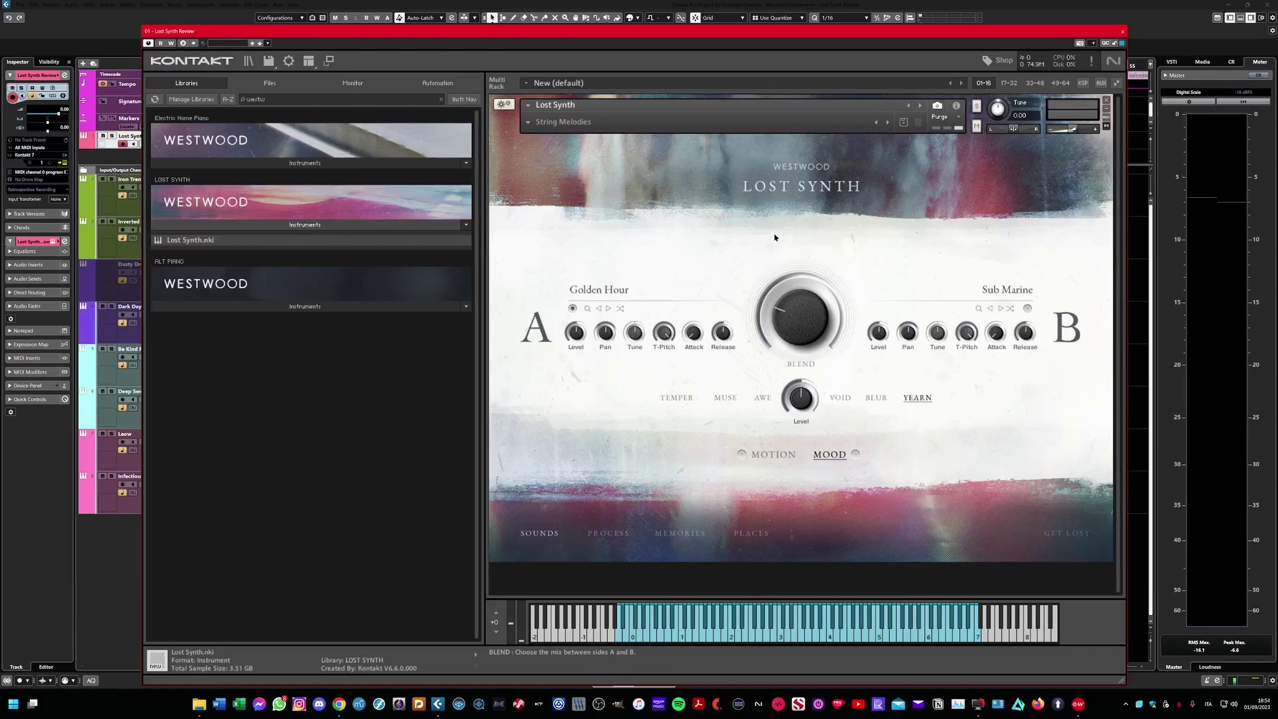
{"action": "left_click_drag", "start_coordinate": [775, 237], "coordinate": [773, 439]}
View the Motion options, return to the Mood options and choose the Muse effects chain.
{"action": "left_click", "coordinate": [773, 455]}
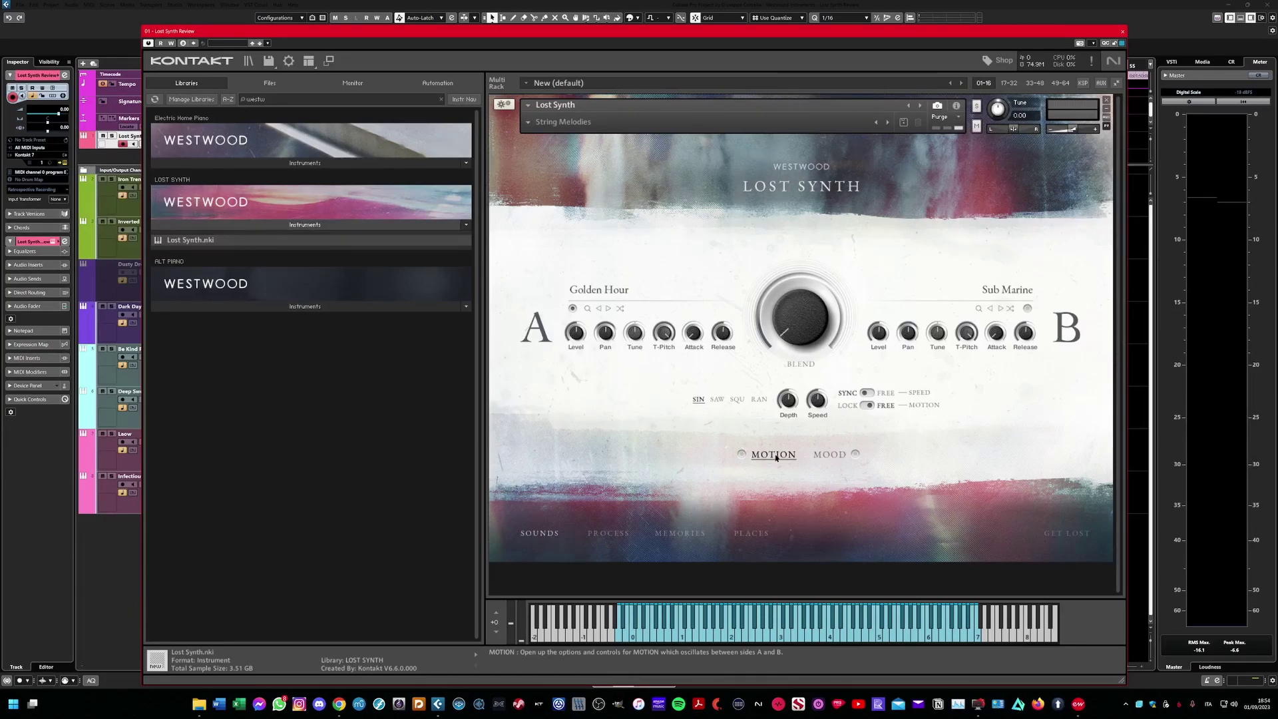
{"action": "left_click", "coordinate": [822, 457]}
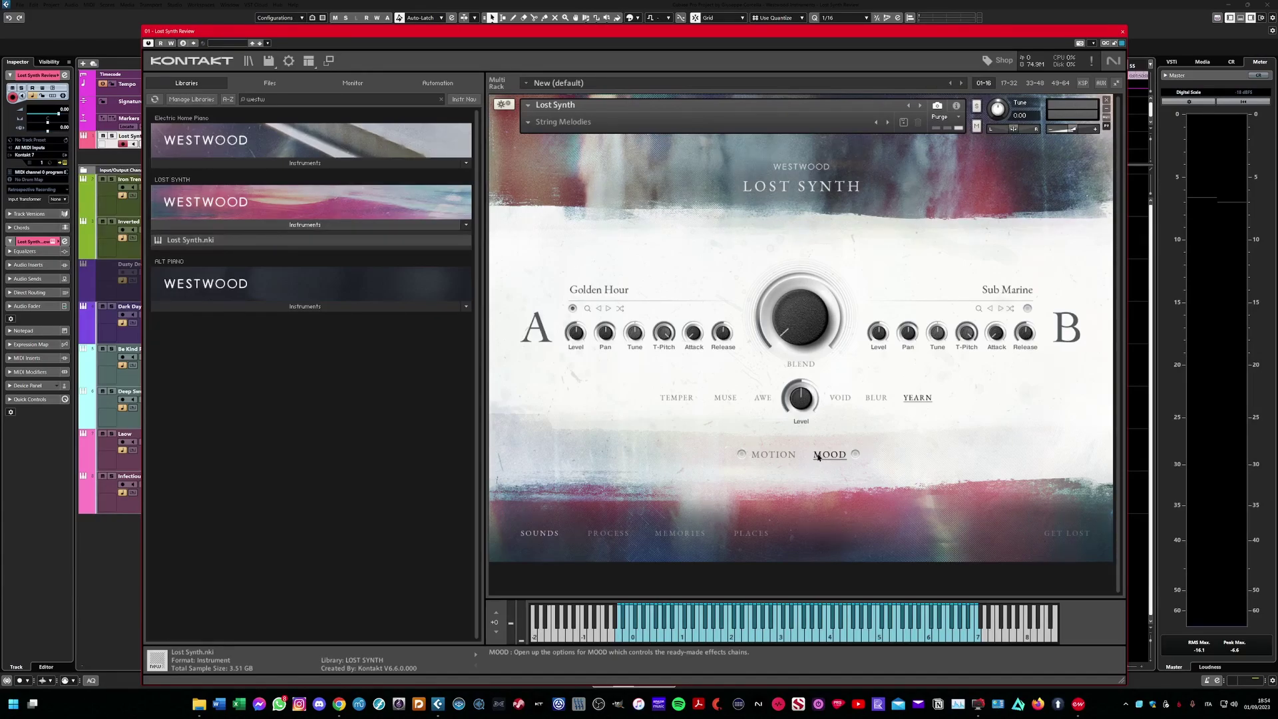
{"action": "left_click", "coordinate": [726, 399]}
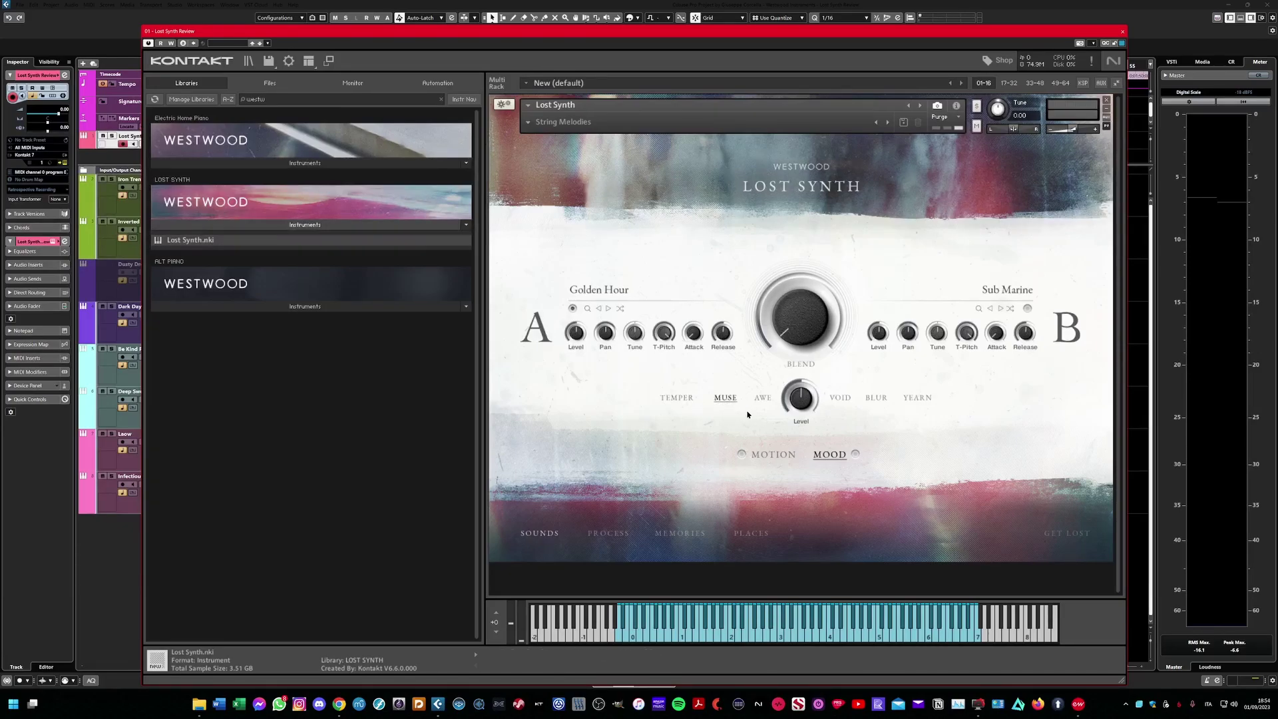
Choose the Awe effects chain in the Mood options and raise its level.
{"action": "left_click", "coordinate": [763, 398]}
{"action": "left_click_drag", "start_coordinate": [804, 398], "coordinate": [806, 377]}
View the Process page, including side A's settings, followed by the Memories and Places pages.
{"action": "left_click", "coordinate": [609, 533]}
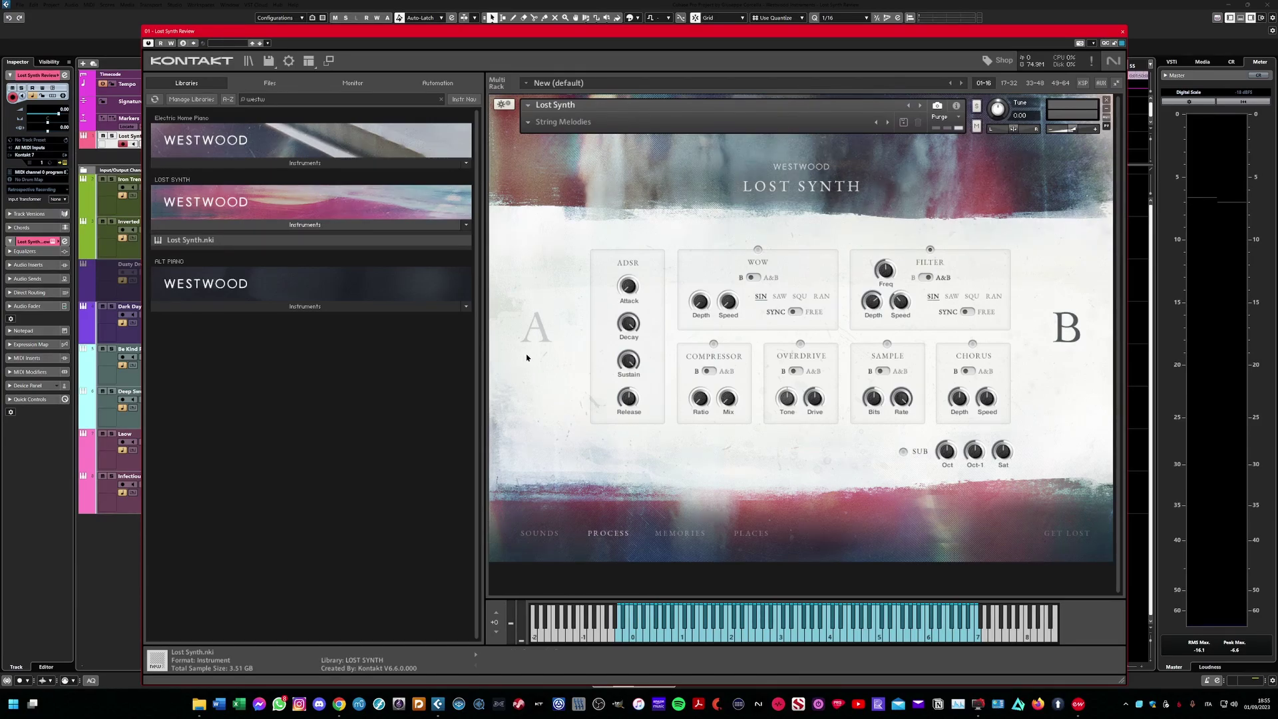
{"action": "left_click", "coordinate": [536, 328]}
{"action": "left_click", "coordinate": [675, 533]}
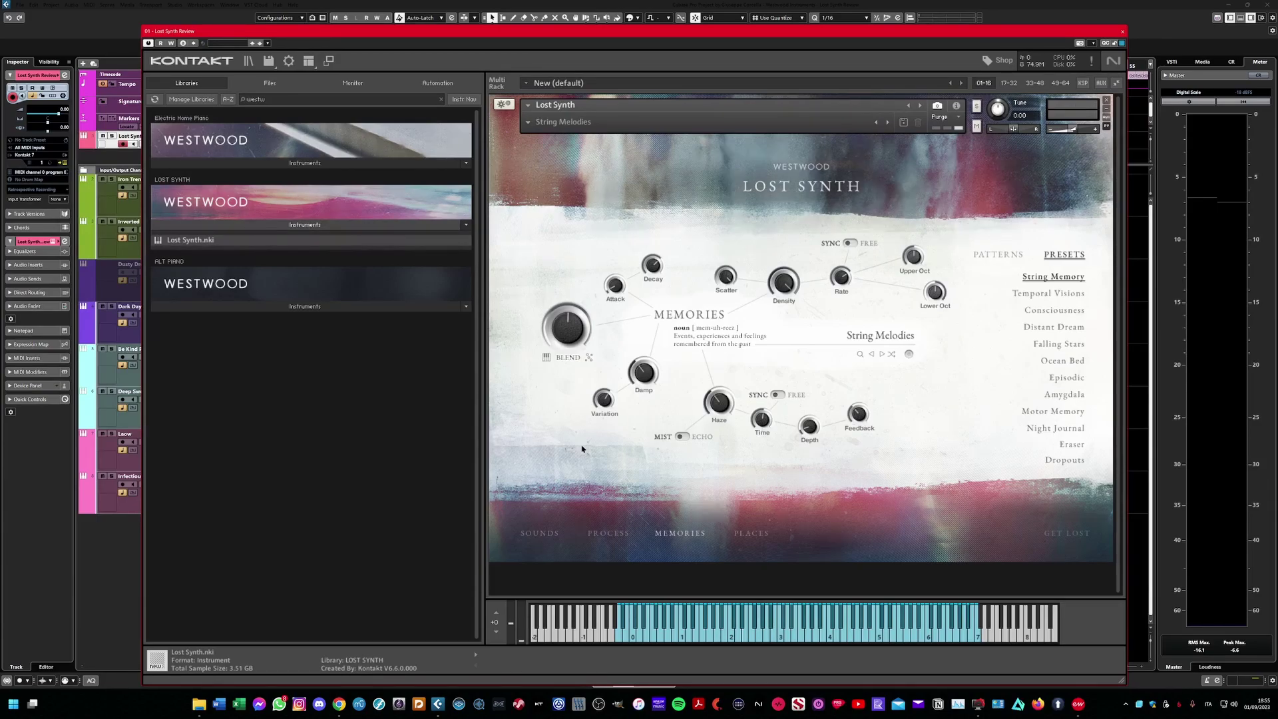
{"action": "left_click", "coordinate": [759, 534]}
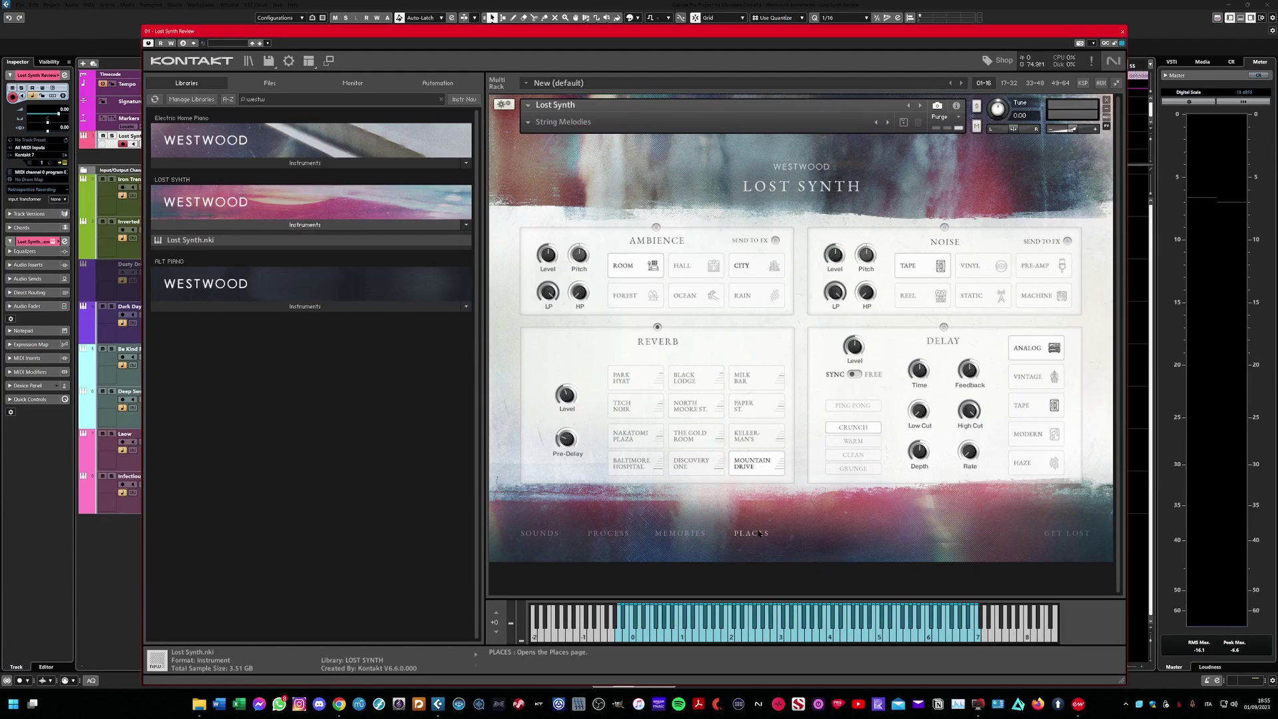
Randomise the whole Lost Synth instrument three times.
{"action": "left_click", "coordinate": [1026, 544]}
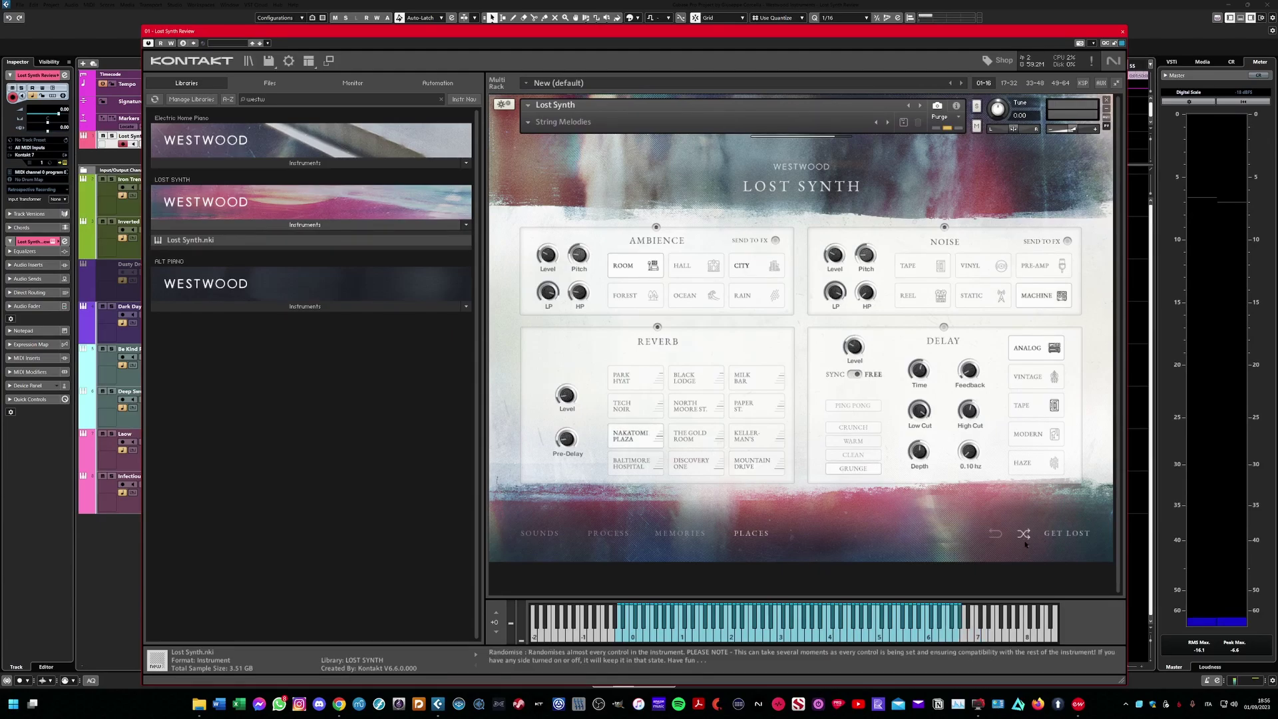
{"action": "left_click", "coordinate": [1025, 543]}
{"action": "left_click", "coordinate": [1025, 544]}
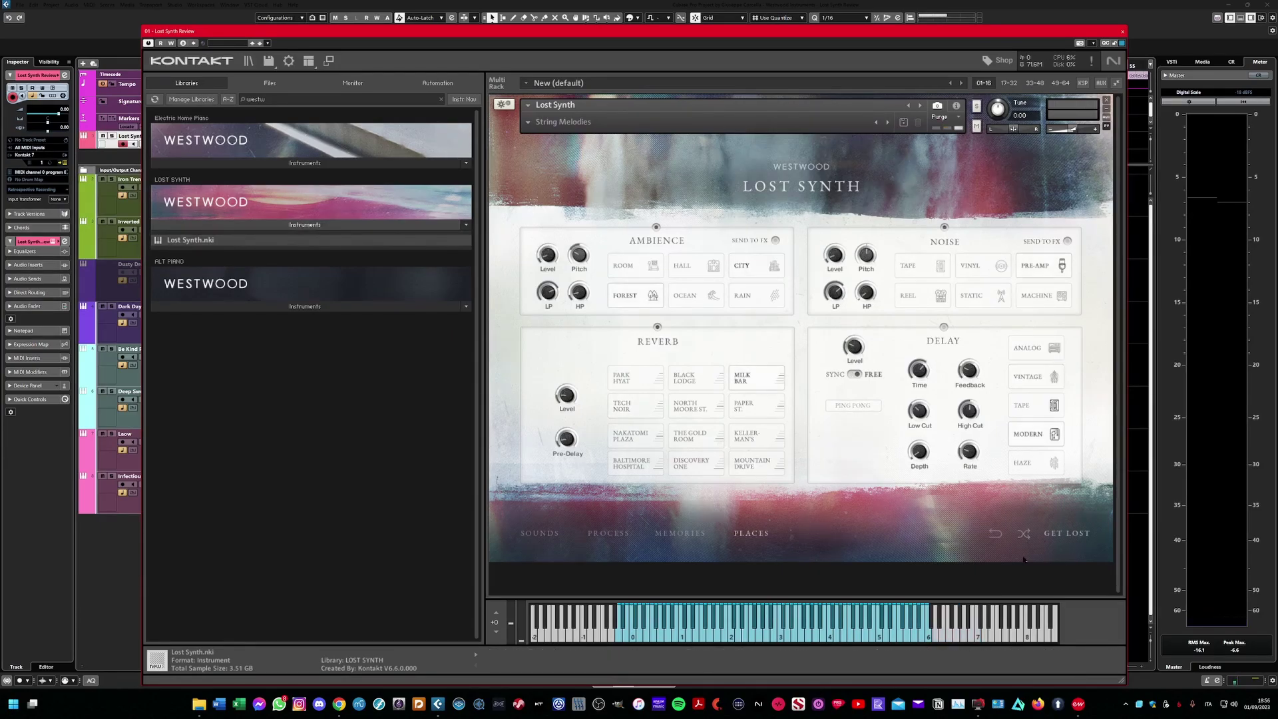
Browse the Lost Synth snapshot categories, including the Dusk presets in 02 Blends and the 05 4ths 5ths presets.
{"action": "left_click", "coordinate": [563, 122]}
{"action": "mouse_move", "coordinate": [547, 152]}
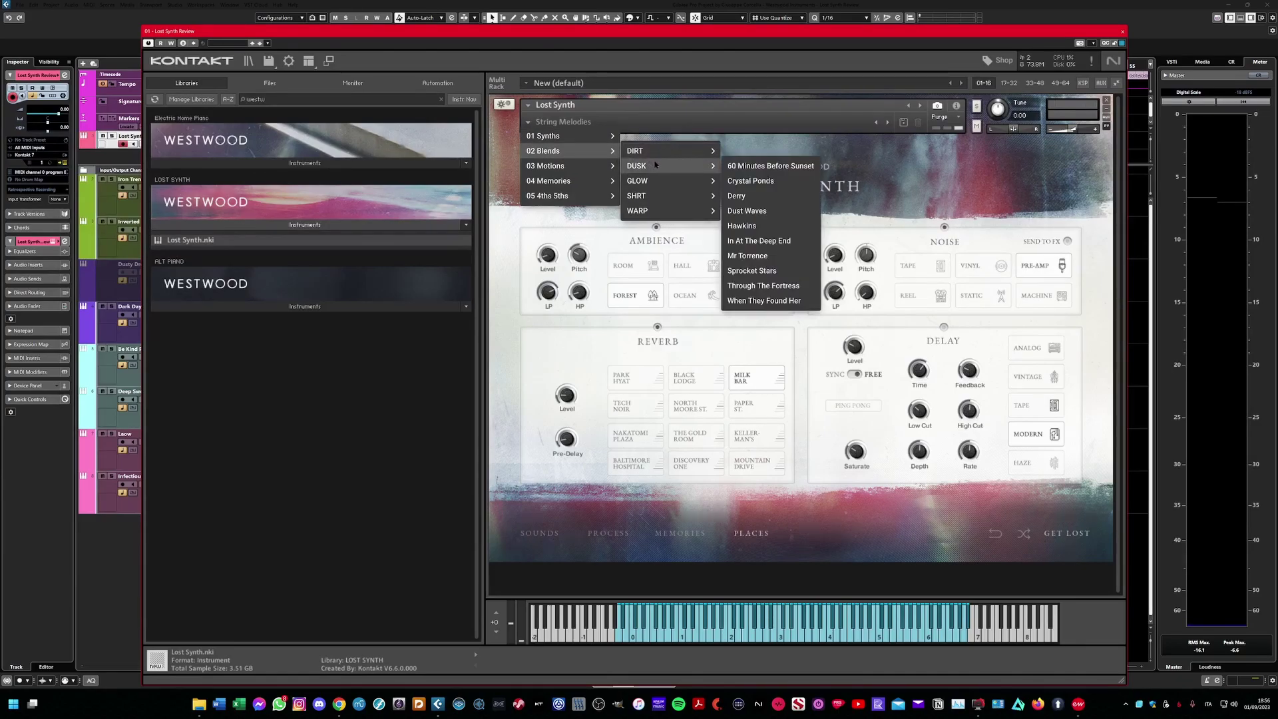
{"action": "mouse_move", "coordinate": [658, 184]}
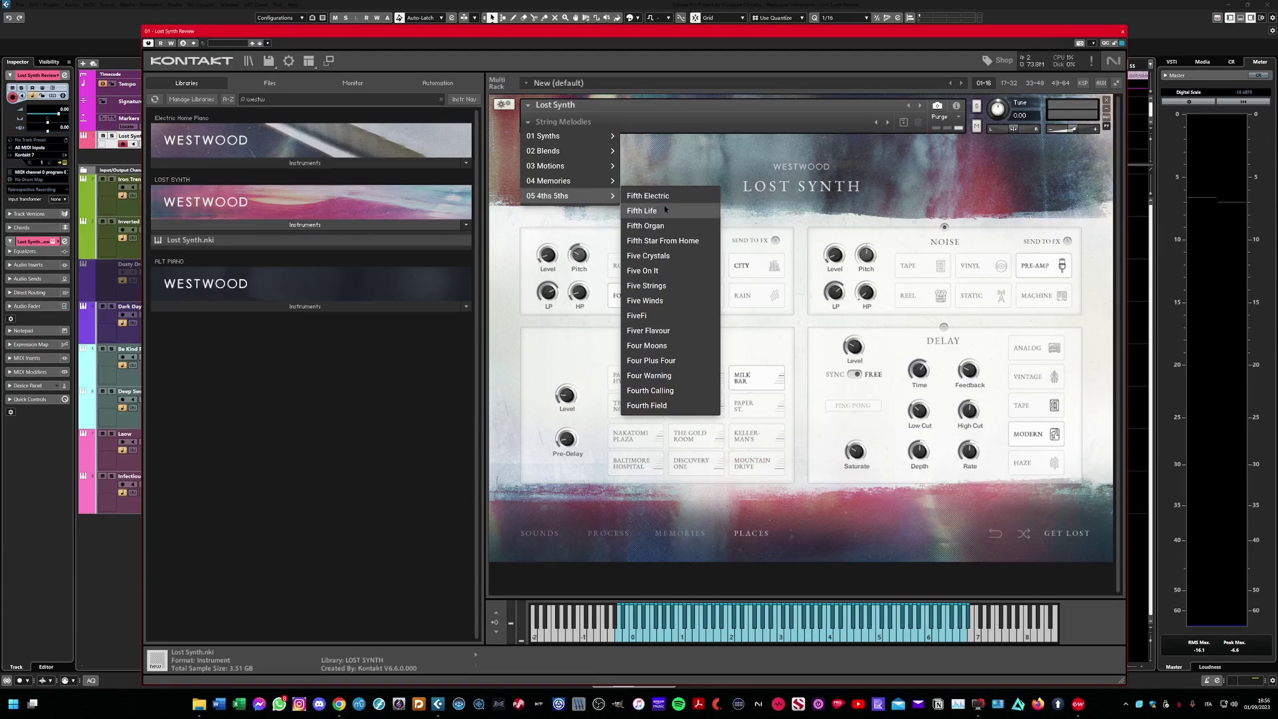
Find TROMM - CHEATER XL.nki in the CHEATER XL folder of Westwood Instruments' TROMM library and load it into the rack.
{"action": "left_click", "coordinate": [269, 82]}
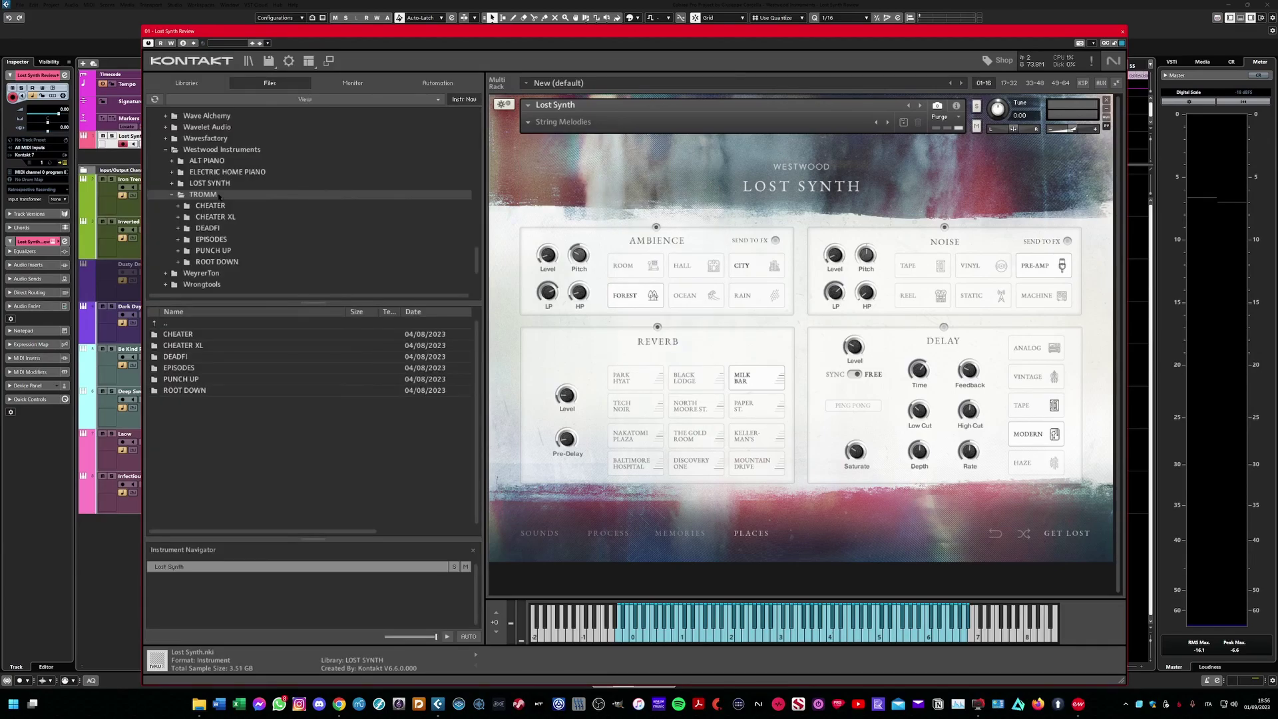
{"action": "left_click", "coordinate": [214, 217]}
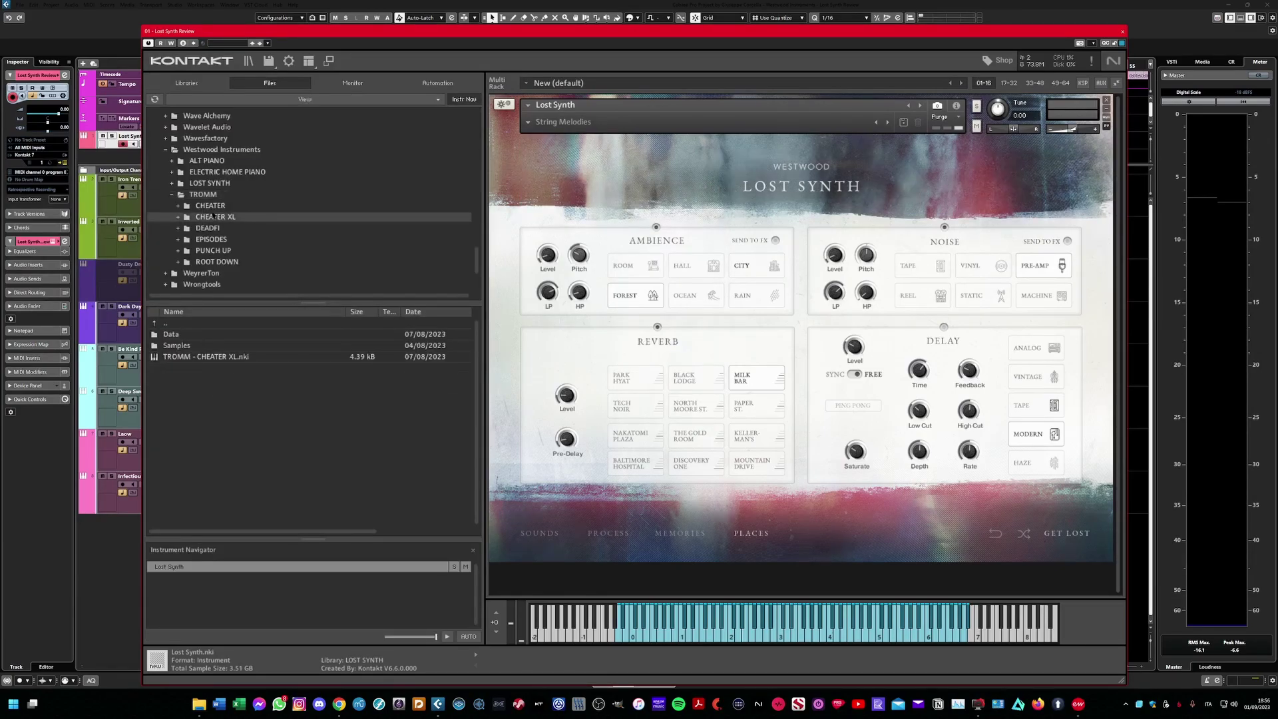
{"action": "left_click_drag", "start_coordinate": [200, 357], "coordinate": [846, 404]}
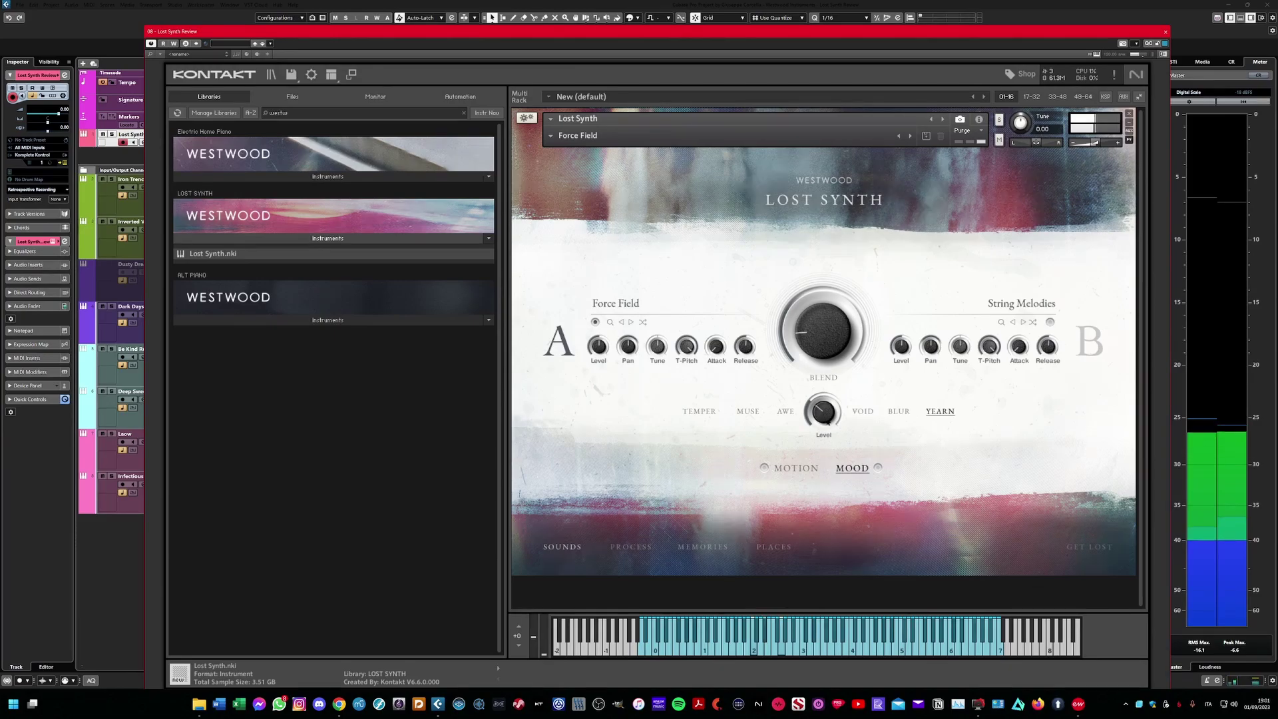
Turn on the Mood control for the Force Field sound and choose the Void effects chain.
{"action": "left_click", "coordinate": [878, 468]}
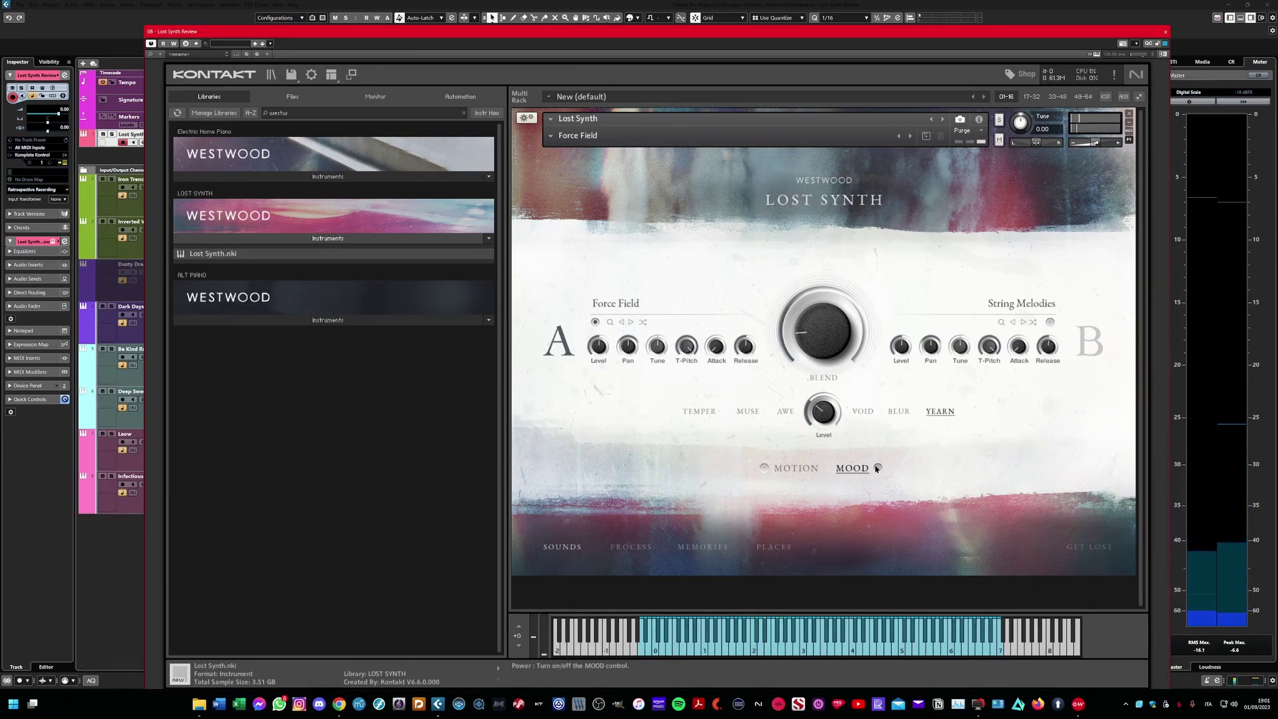
{"action": "left_click", "coordinate": [860, 412]}
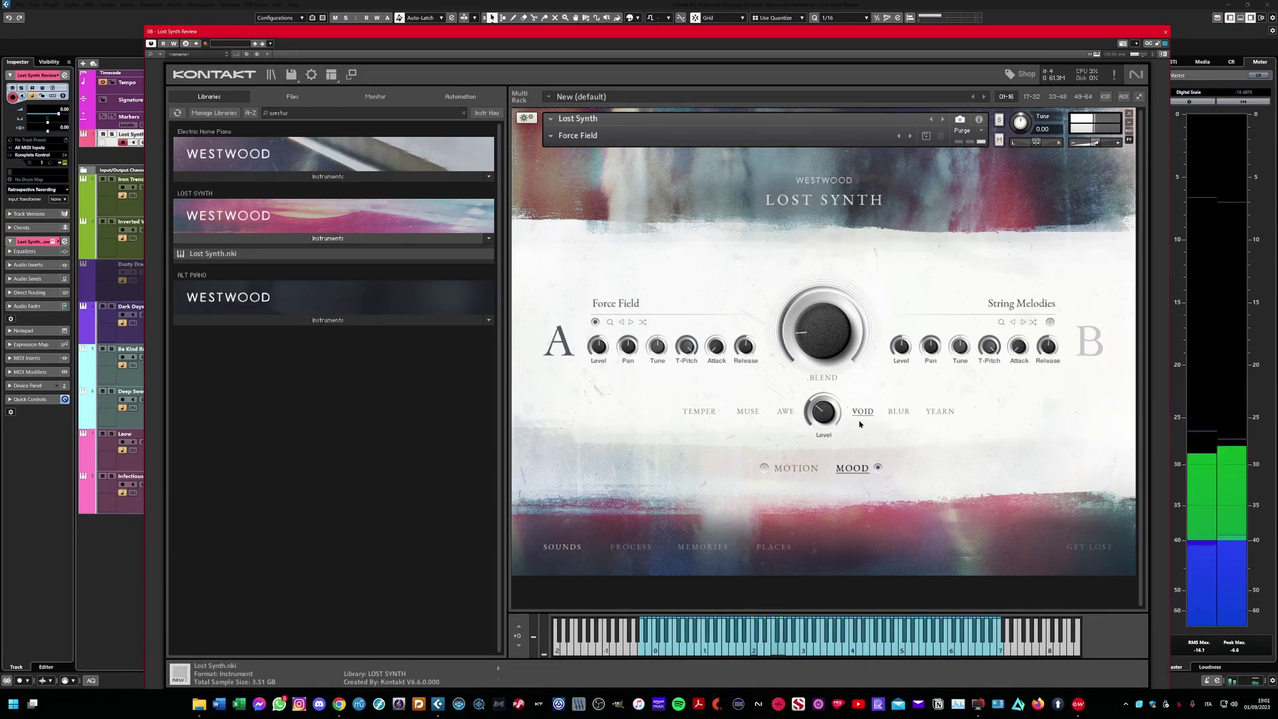